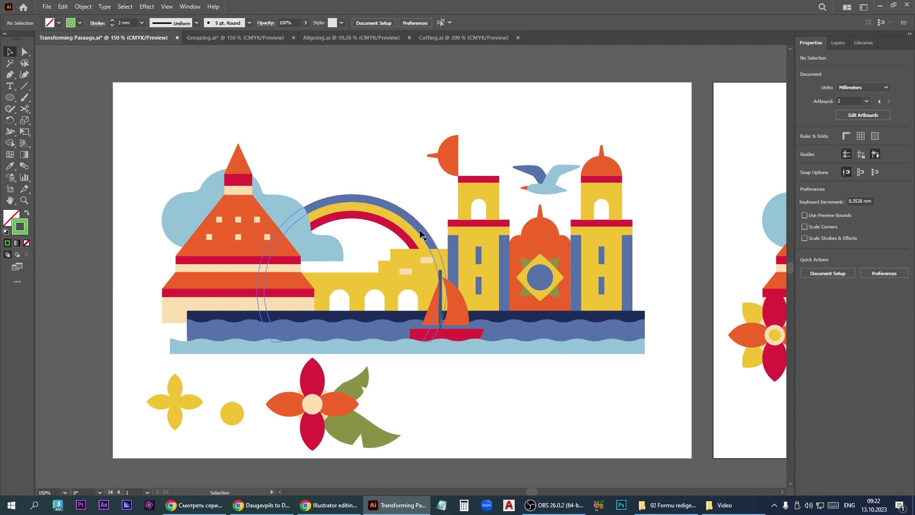
Look over the Aligning and Cutting practice documents and the "Transform and edit artwork" lesson page in Chrome.
{"action": "left_click", "coordinate": [350, 37]}
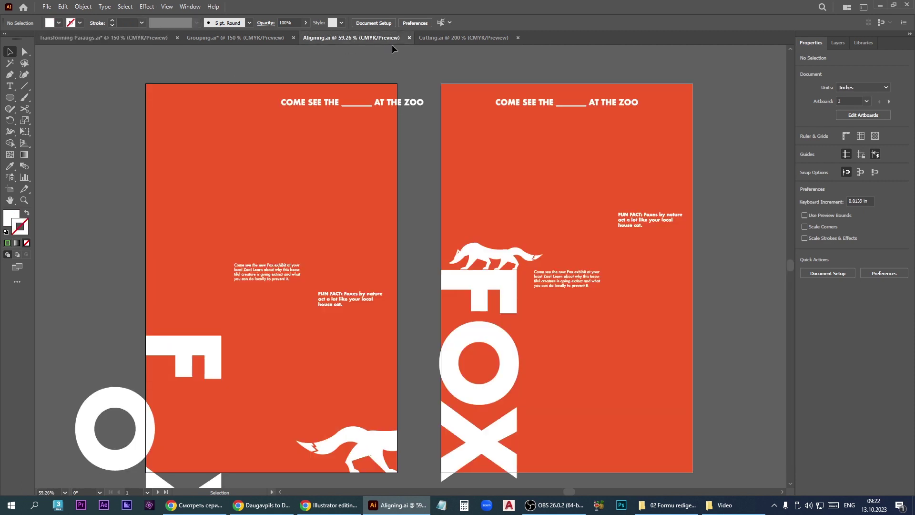
{"action": "left_click", "coordinate": [462, 39]}
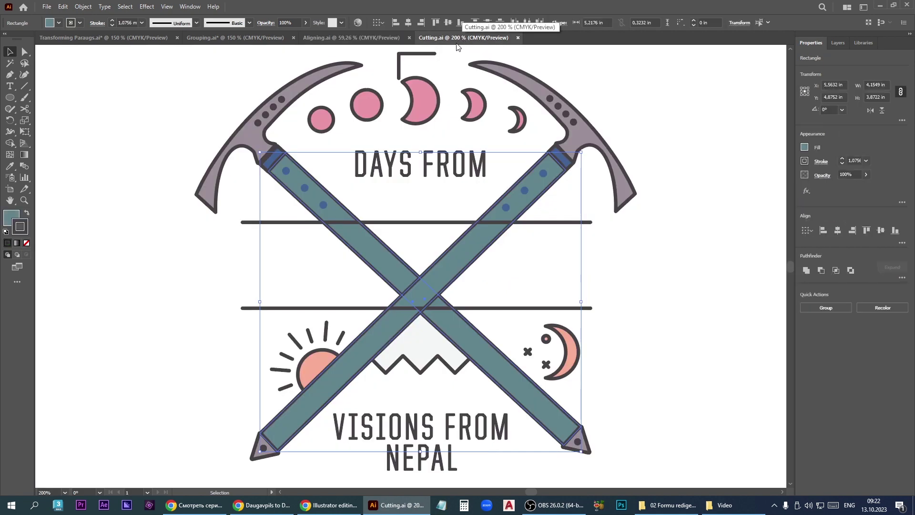
{"action": "left_click", "coordinate": [338, 507]}
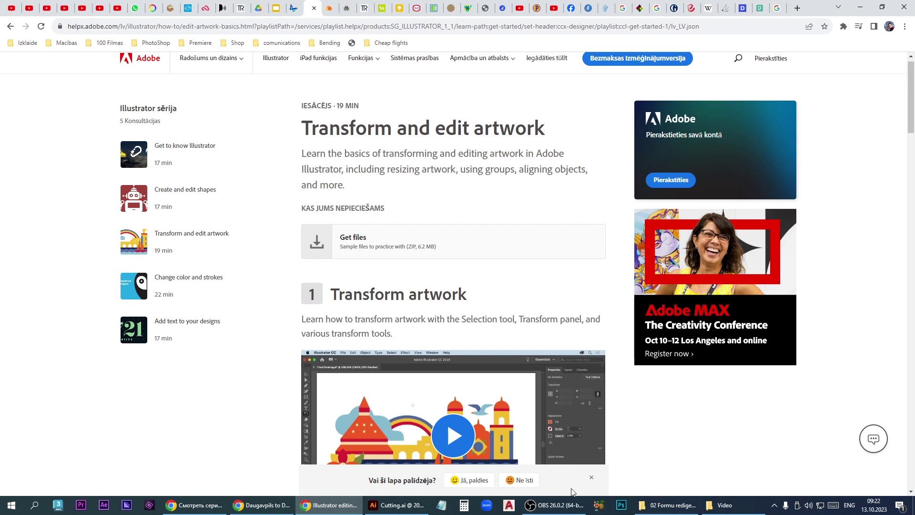
Return to the Transforming Paraugs document in Illustrator, compare its two artboards, and fit the first artboard in the window.
{"action": "key", "text": "alt+Tab"}
{"action": "left_click", "coordinate": [95, 38]}
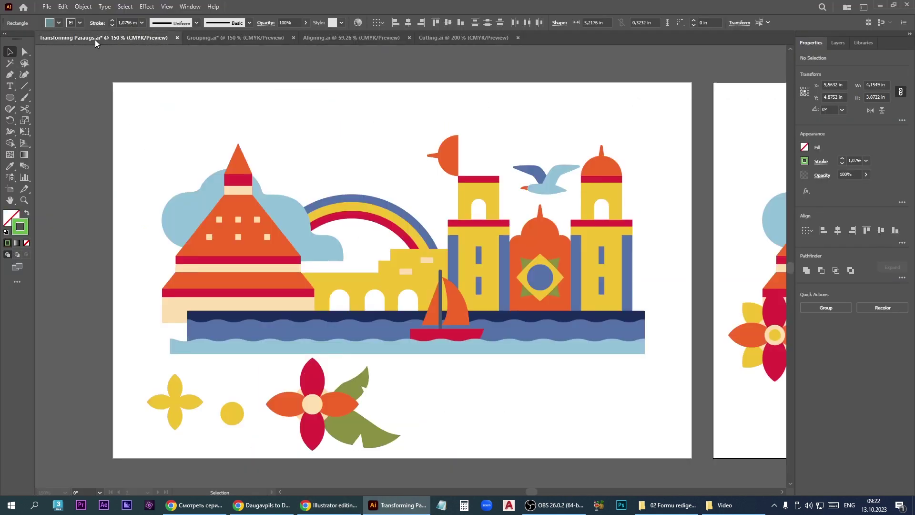
{"action": "left_click_drag", "start_coordinate": [508, 246], "coordinate": [284, 247]}
{"action": "key", "text": "ctrl+minus"}
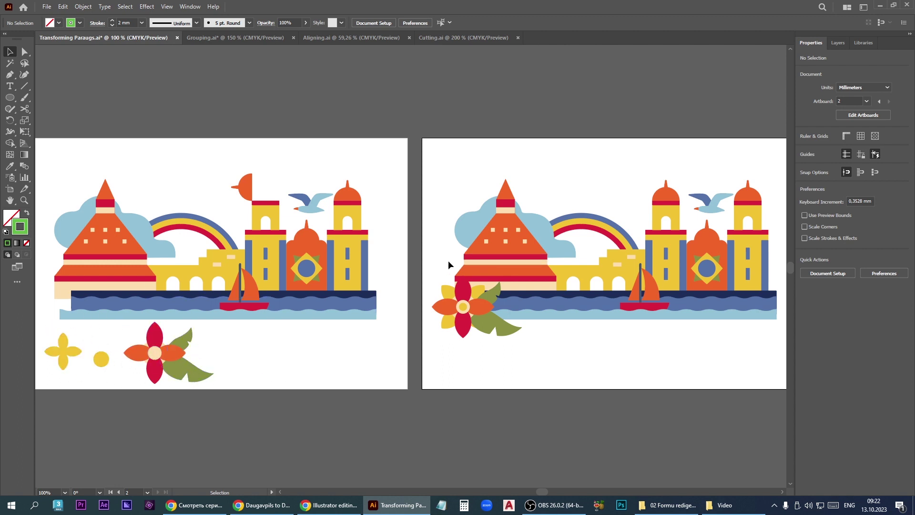
{"action": "scroll", "coordinate": [333, 321], "scroll_direction": "left", "scroll_amount": 3}
{"action": "scroll", "coordinate": [321, 321], "scroll_direction": "up", "scroll_amount": 2}
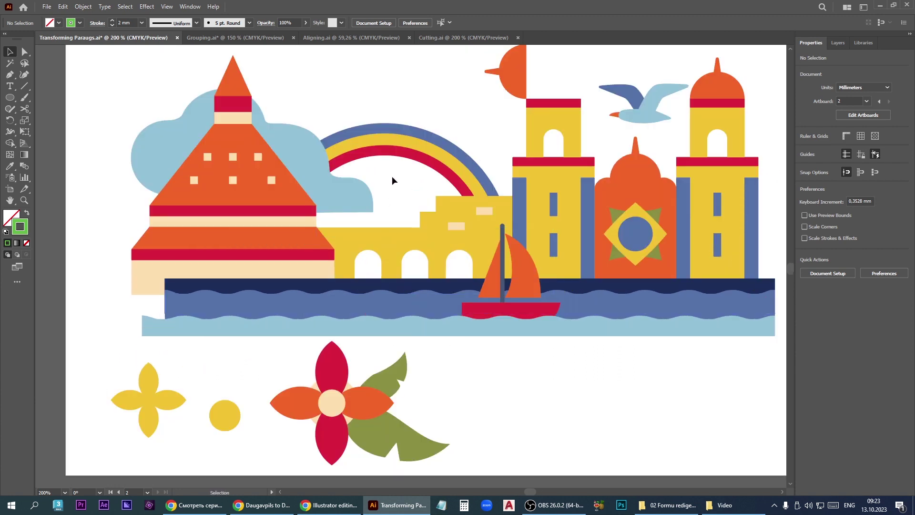
{"action": "left_click", "coordinate": [403, 96]}
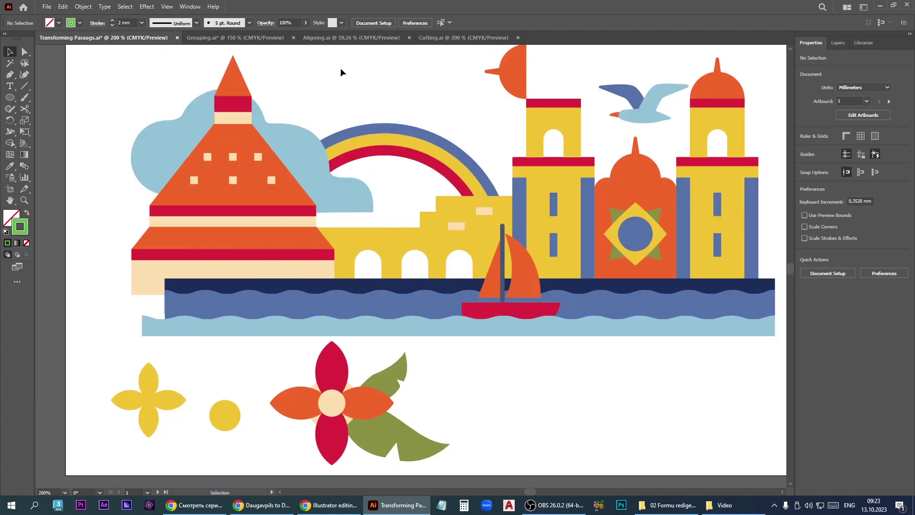
{"action": "left_click", "coordinate": [189, 6]}
{"action": "mouse_move", "coordinate": [167, 6]}
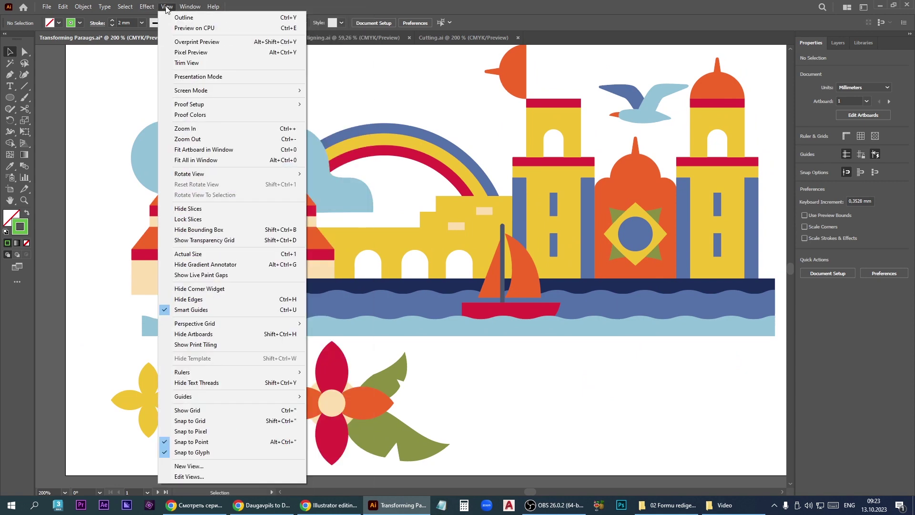
{"action": "left_click", "coordinate": [213, 151]}
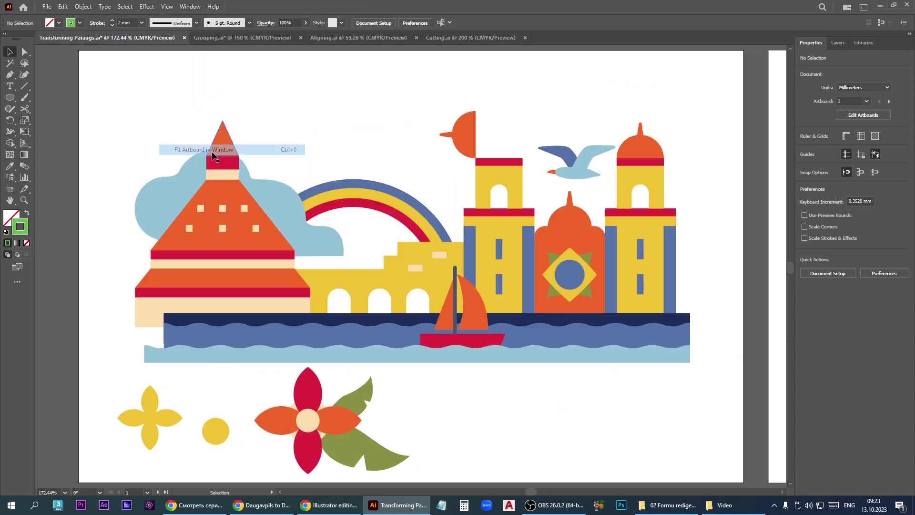
Move the yellow circle below the artwork onto the center of the red and orange flower.
{"action": "left_click", "coordinate": [217, 434]}
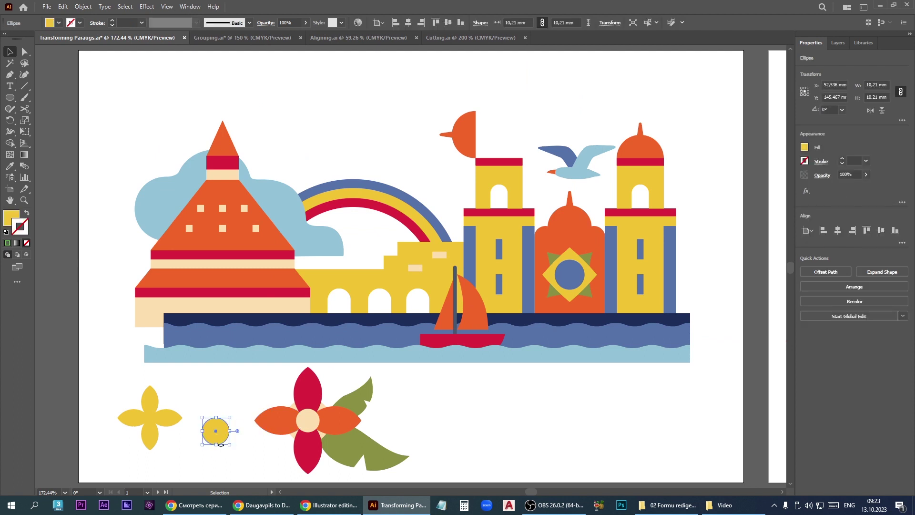
{"action": "left_click_drag", "start_coordinate": [220, 439], "coordinate": [303, 429]}
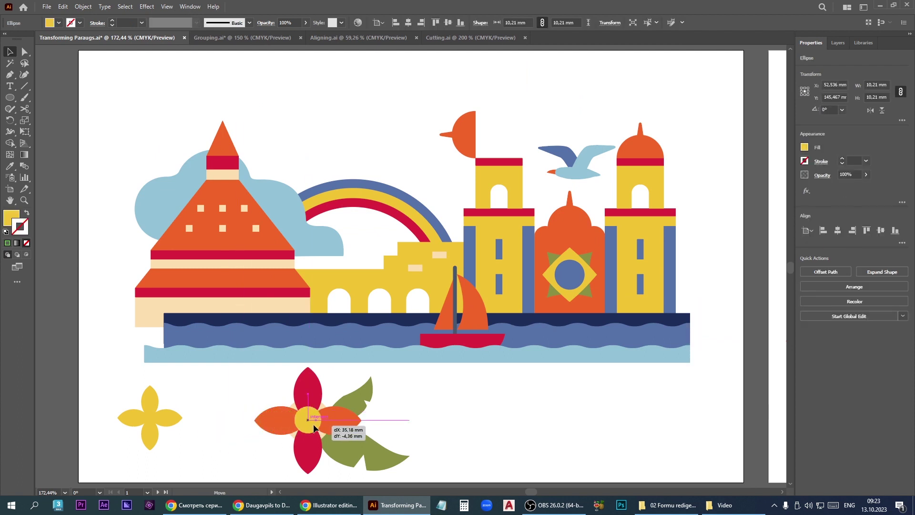
{"action": "scroll", "coordinate": [310, 446], "scroll_direction": "up", "scroll_amount": 3}
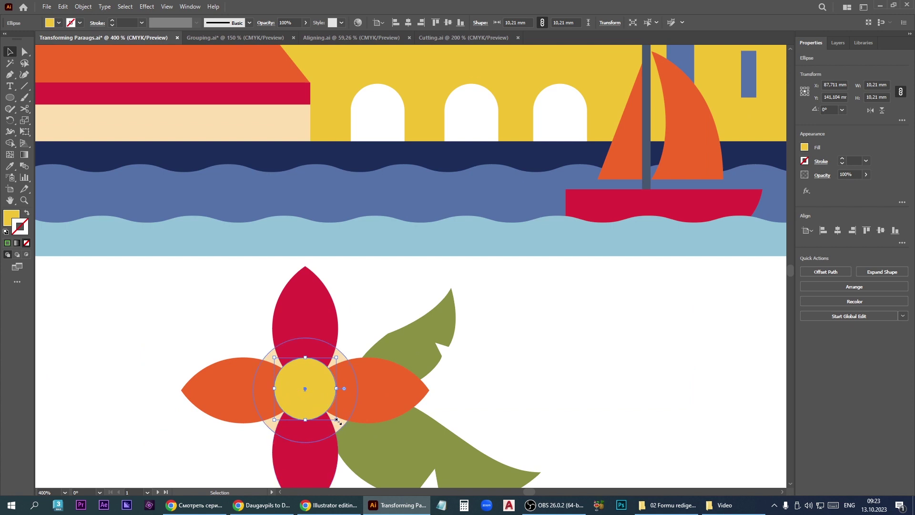
Scale the yellow circle down proportionally to a width and height of 6 mm.
{"action": "left_click_drag", "start_coordinate": [337, 419], "coordinate": [320, 403]}
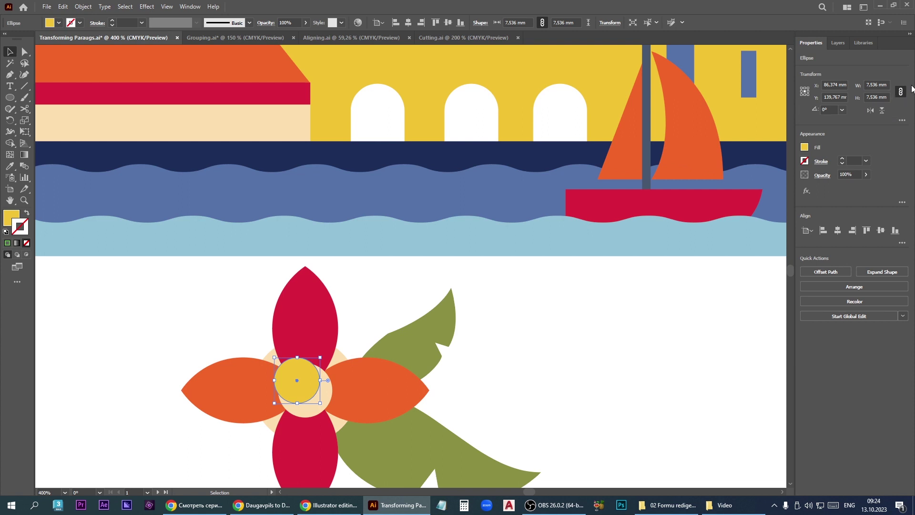
{"action": "left_click", "coordinate": [879, 85]}
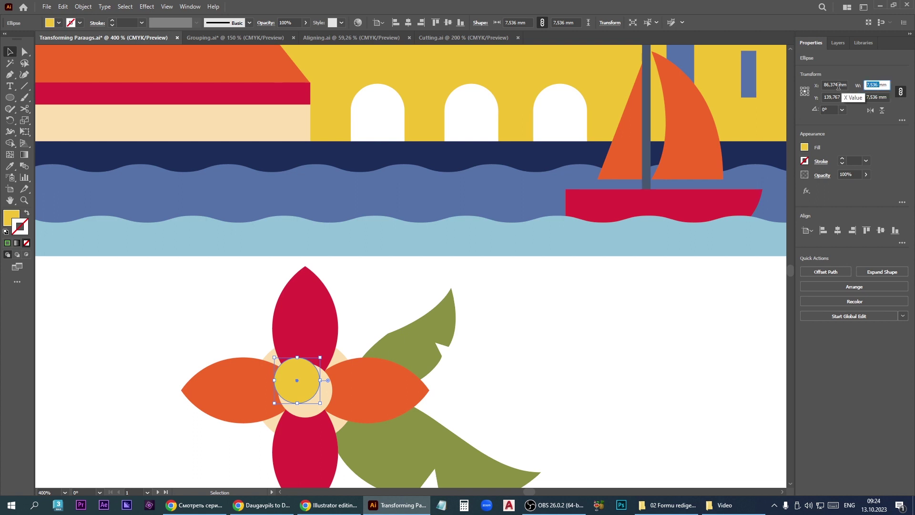
{"action": "type", "text": "6"}
{"action": "key", "text": "Return"}
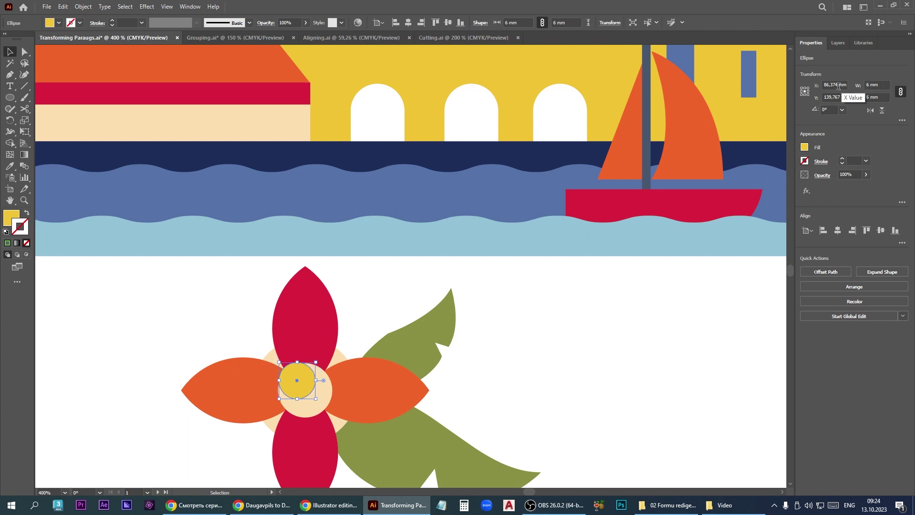
Try a 5 mm width for the yellow circle with its proportions unlinked, and undo the width change.
{"action": "left_click", "coordinate": [901, 91]}
{"action": "left_click", "coordinate": [869, 85]}
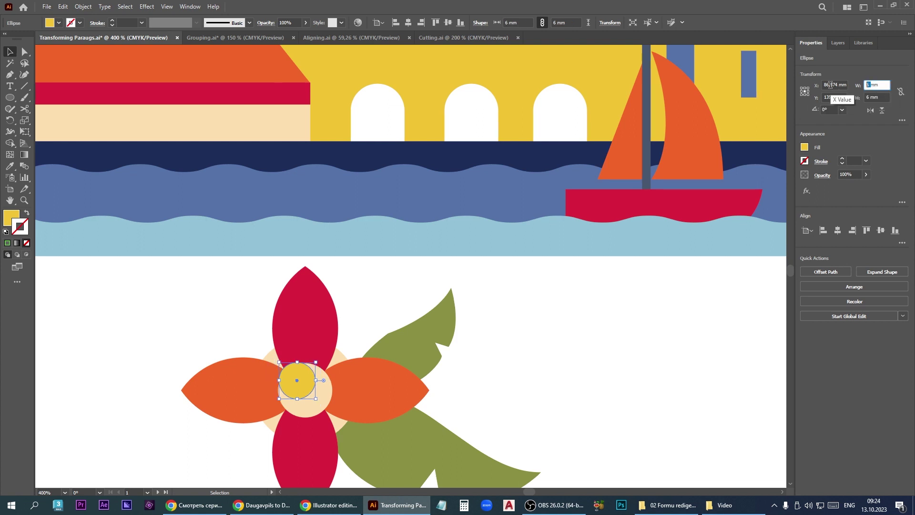
{"action": "type", "text": "5"}
{"action": "key", "text": "Return"}
{"action": "key", "text": "ctrl+z"}
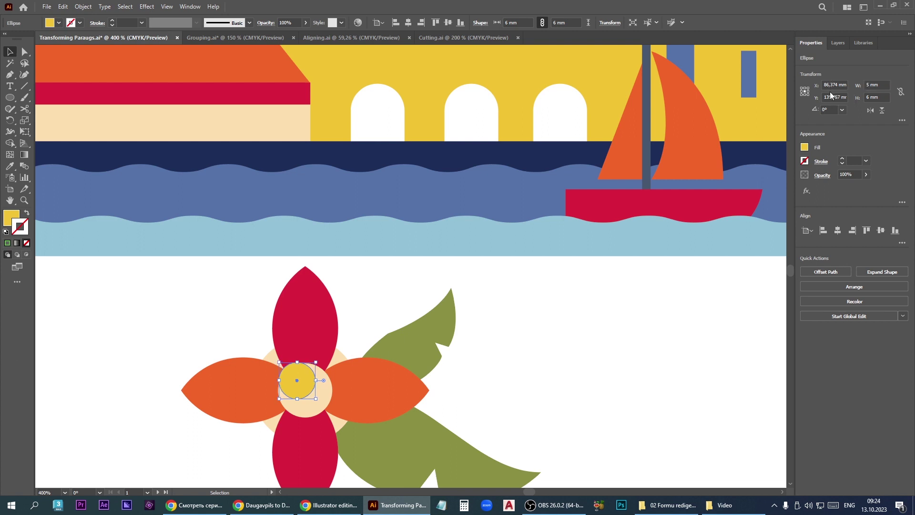
Center the yellow circle within the flower's cream middle.
{"action": "left_click_drag", "start_coordinate": [294, 387], "coordinate": [302, 397]}
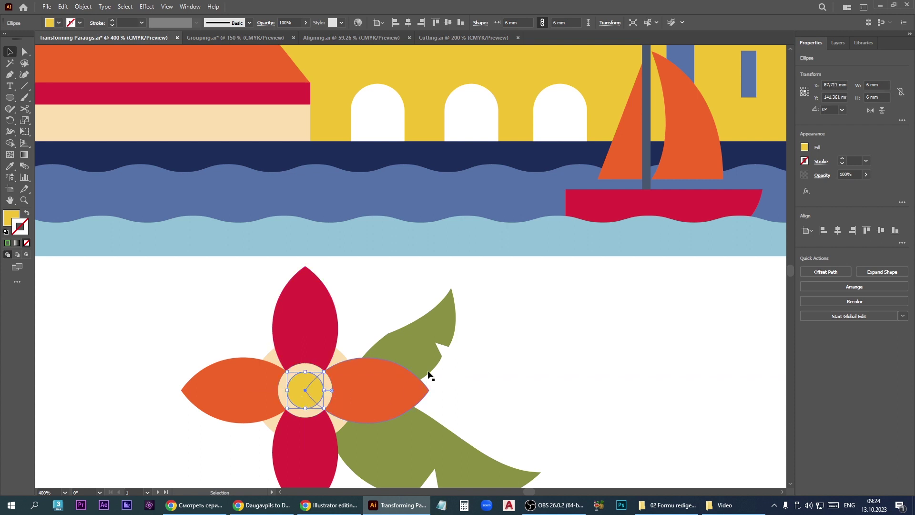
{"action": "key", "text": "ctrl+minus"}
{"action": "key", "text": "ctrl+minus"}
Rotate the yellow four-petal shape to 225° and center it on the flower behind the red and orange petals.
{"action": "left_click_drag", "start_coordinate": [215, 366], "coordinate": [274, 366]}
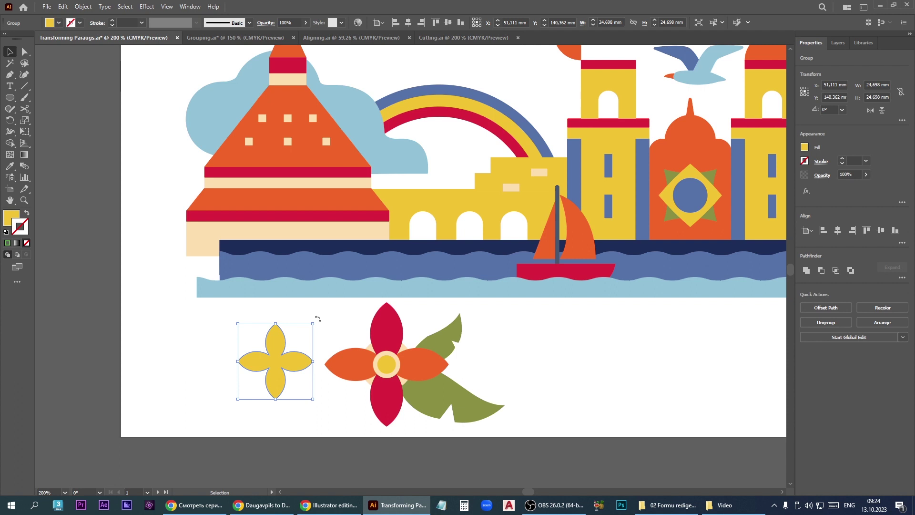
{"action": "left_click_drag", "start_coordinate": [318, 318], "coordinate": [293, 419]}
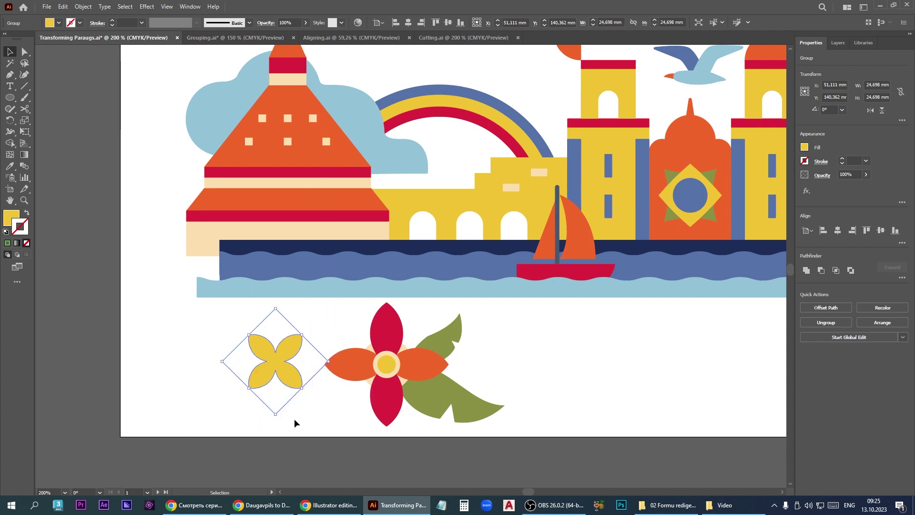
{"action": "left_click_drag", "start_coordinate": [289, 380], "coordinate": [401, 375]}
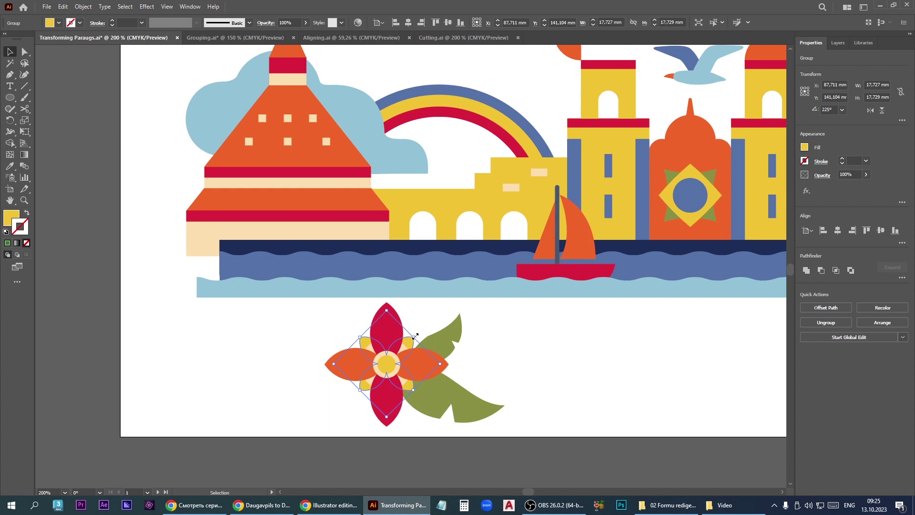
Enlarge the yellow petals proportionally from their center to about 27 mm so they show between the flower's other petals.
{"action": "left_click_drag", "start_coordinate": [415, 336], "coordinate": [449, 319]}
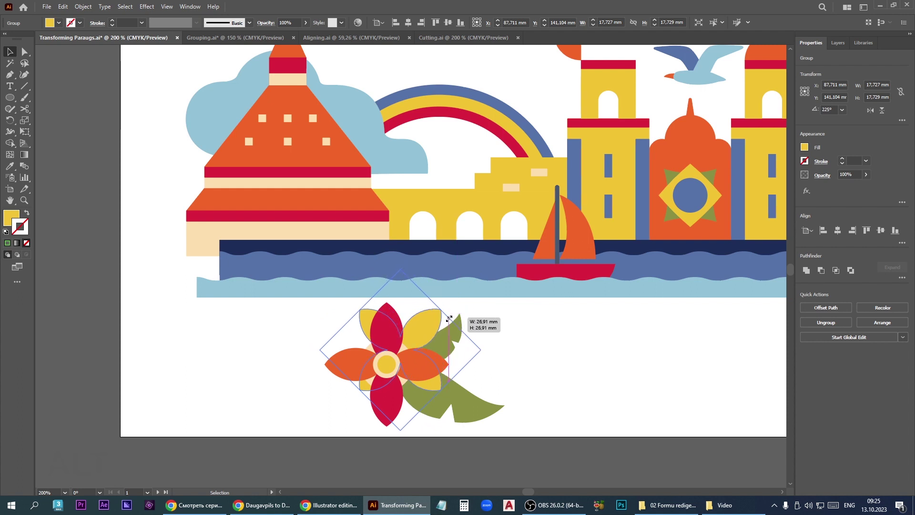
{"action": "key", "text": "alt"}
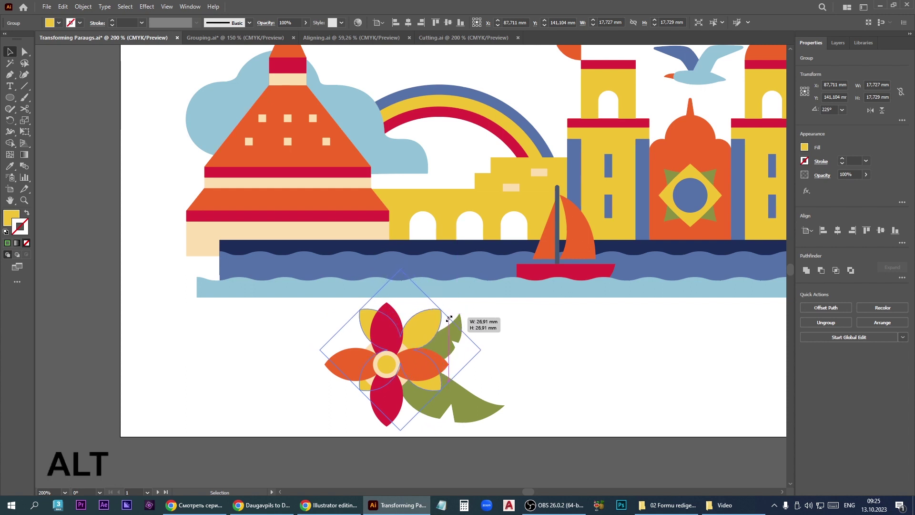
{"action": "left_click_drag", "start_coordinate": [449, 318], "coordinate": [435, 330]}
{"action": "left_click", "coordinate": [554, 411]}
Move the whole flower with its leaves onto the lower-left corner of the cityscape and group its parts.
{"action": "left_click_drag", "start_coordinate": [562, 418], "coordinate": [299, 324]}
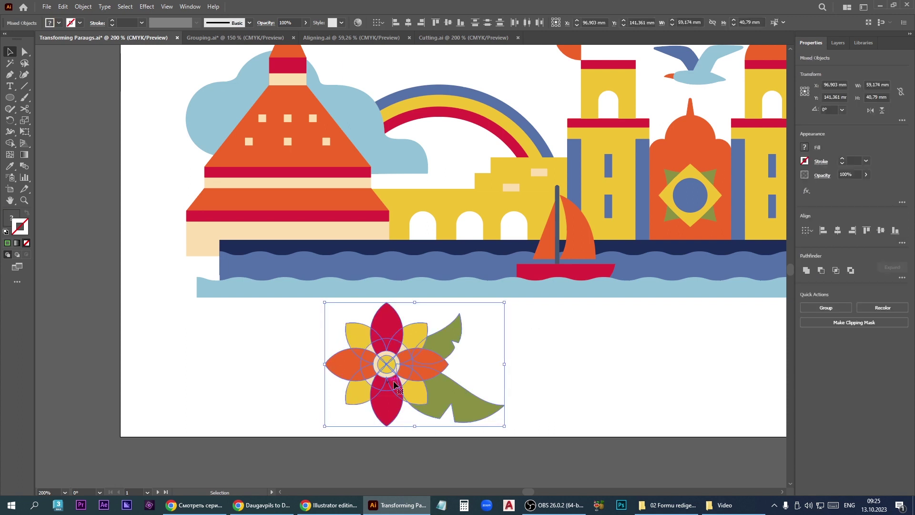
{"action": "left_click_drag", "start_coordinate": [413, 336], "coordinate": [230, 244]}
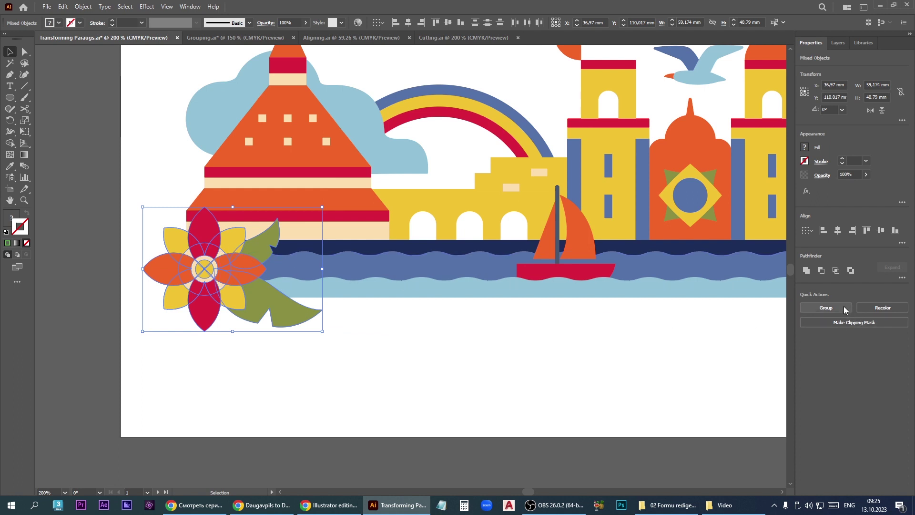
{"action": "key", "text": "ctrl+g"}
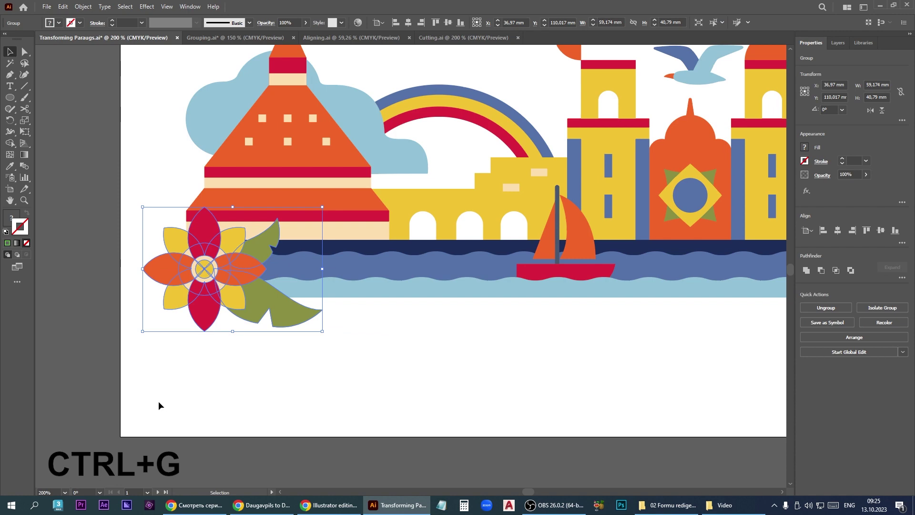
Select the sideways orange dome above the left yellow tower for the Rotate tool.
{"action": "scroll", "coordinate": [156, 402], "scroll_direction": "down", "scroll_amount": 1}
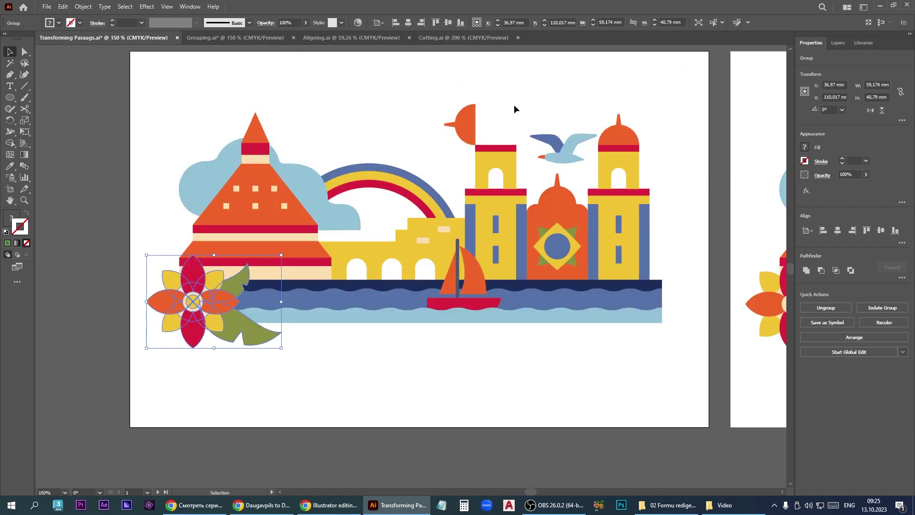
{"action": "scroll", "coordinate": [510, 100], "scroll_direction": "up", "scroll_amount": 2}
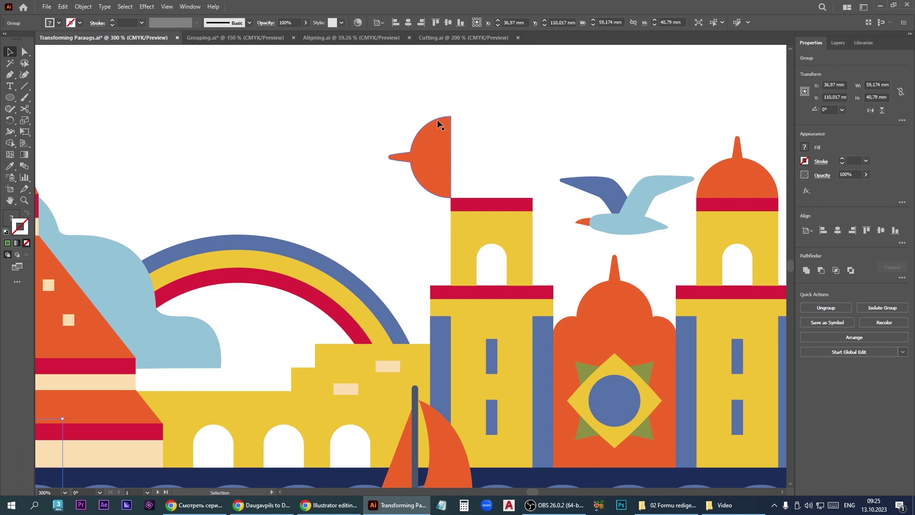
{"action": "left_click", "coordinate": [434, 147]}
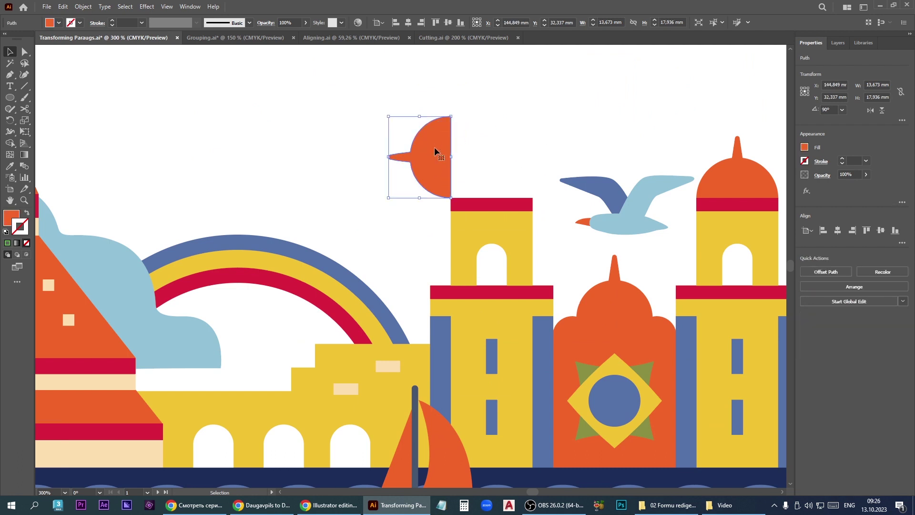
{"action": "left_click", "coordinate": [12, 122]}
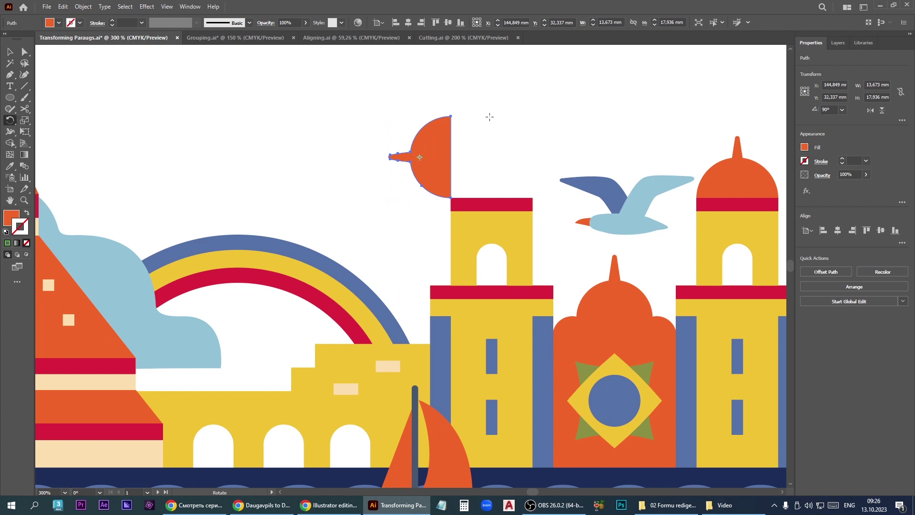
Try rotating the orange dome freely about its own center, and undo that rotation.
{"action": "left_click_drag", "start_coordinate": [490, 117], "coordinate": [507, 182]}
{"action": "key", "text": "v"}
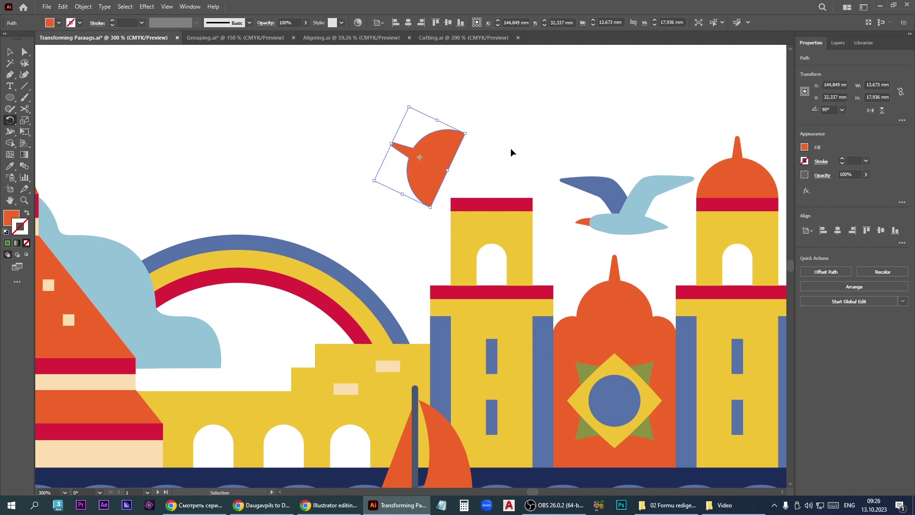
{"action": "key", "text": "ctrl+z"}
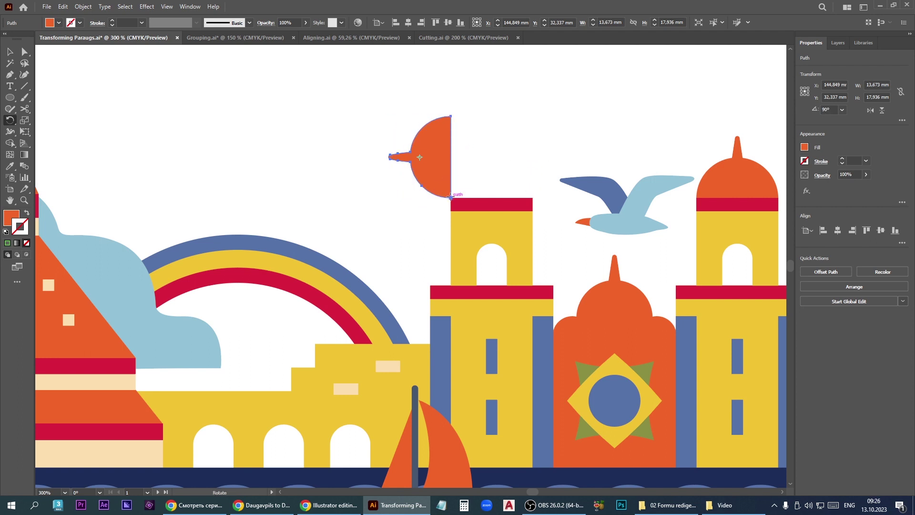
Rotate the orange dome a quarter turn clockwise about its corner touching the left tower, so it sits upright on the roof.
{"action": "scroll", "coordinate": [453, 193], "scroll_direction": "up", "scroll_amount": 2}
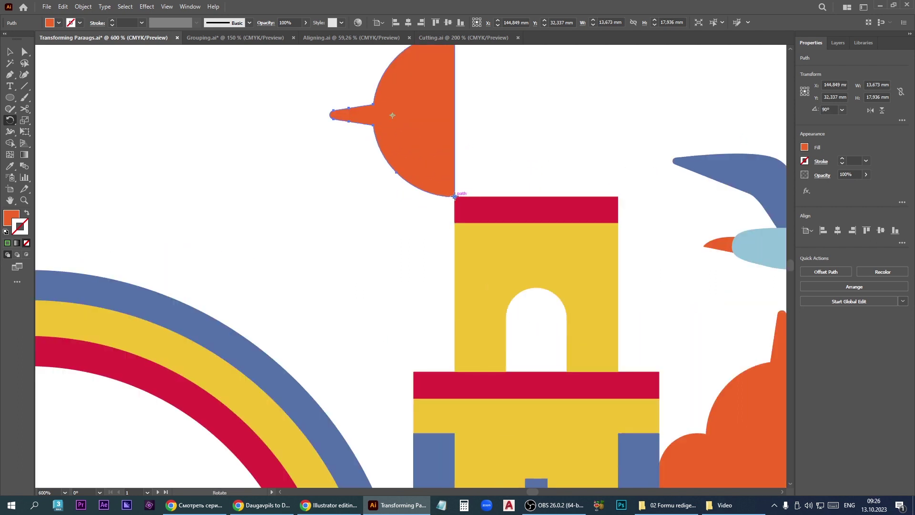
{"action": "left_click", "coordinate": [455, 196]}
{"action": "scroll", "coordinate": [413, 224], "scroll_direction": "down", "scroll_amount": 2}
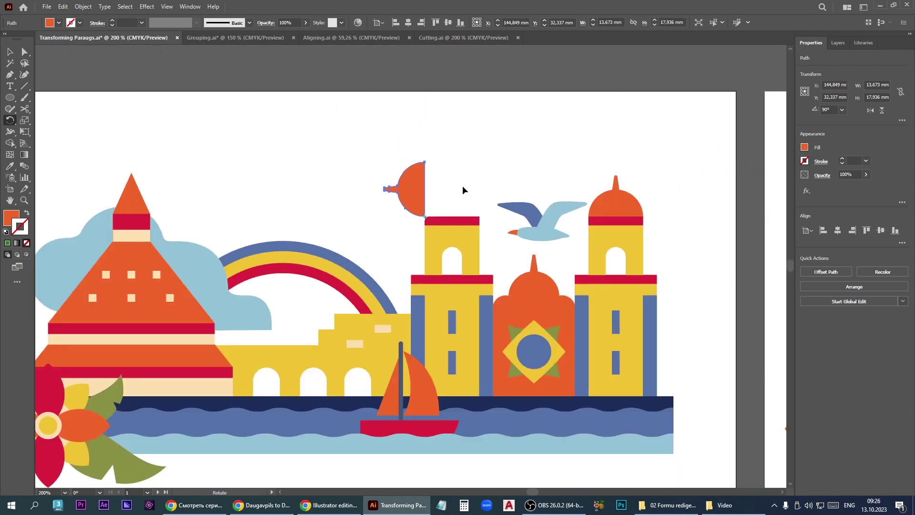
{"action": "left_click_drag", "start_coordinate": [462, 185], "coordinate": [513, 245]}
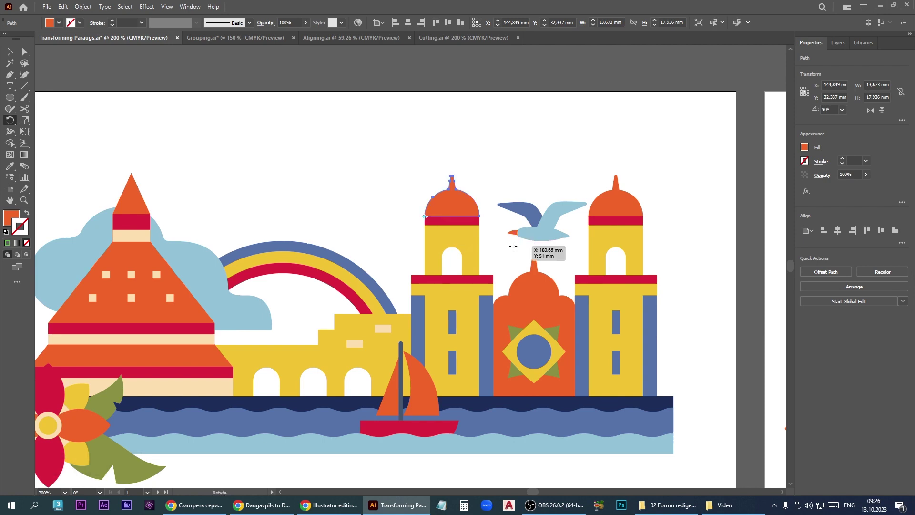
Switch to the Grouping.ai document and compare its misplaced seagull and sailboat with the sample artboard.
{"action": "scroll", "coordinate": [505, 183], "scroll_direction": "down", "scroll_amount": 2}
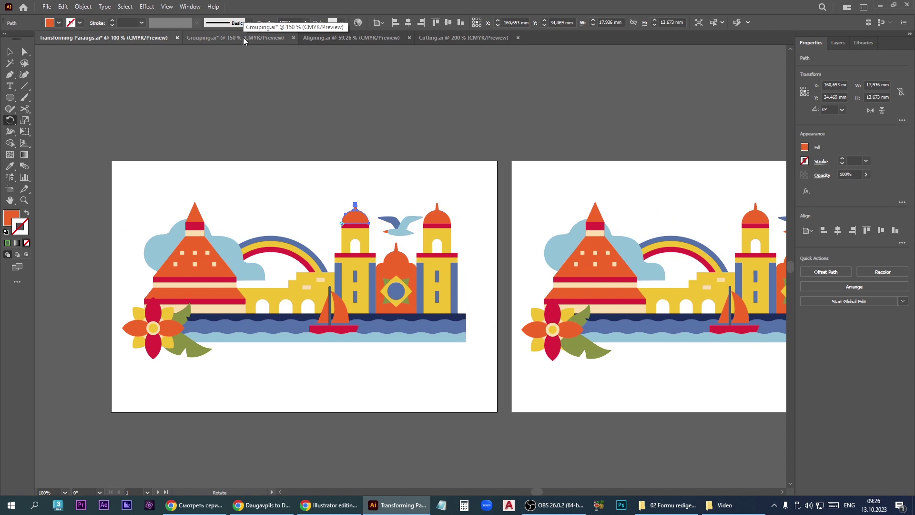
{"action": "left_click", "coordinate": [243, 37]}
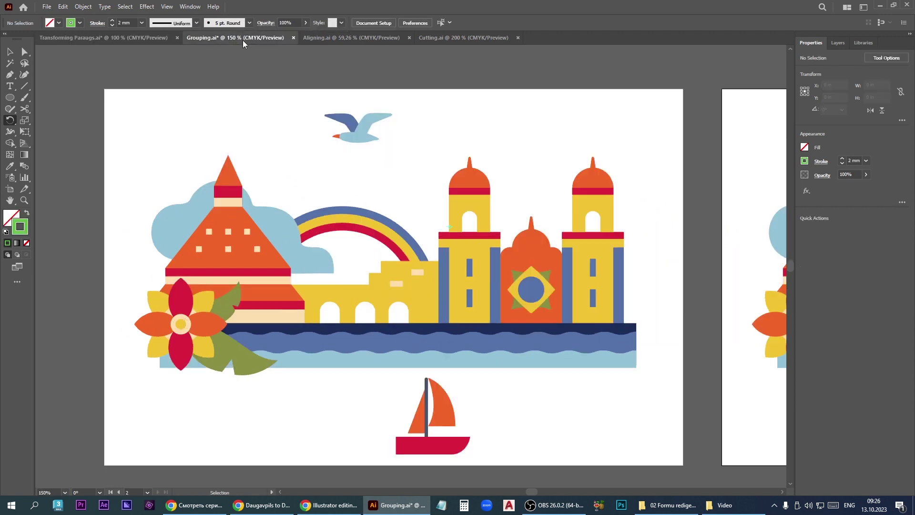
{"action": "scroll", "coordinate": [398, 290], "scroll_direction": "right", "scroll_amount": 5}
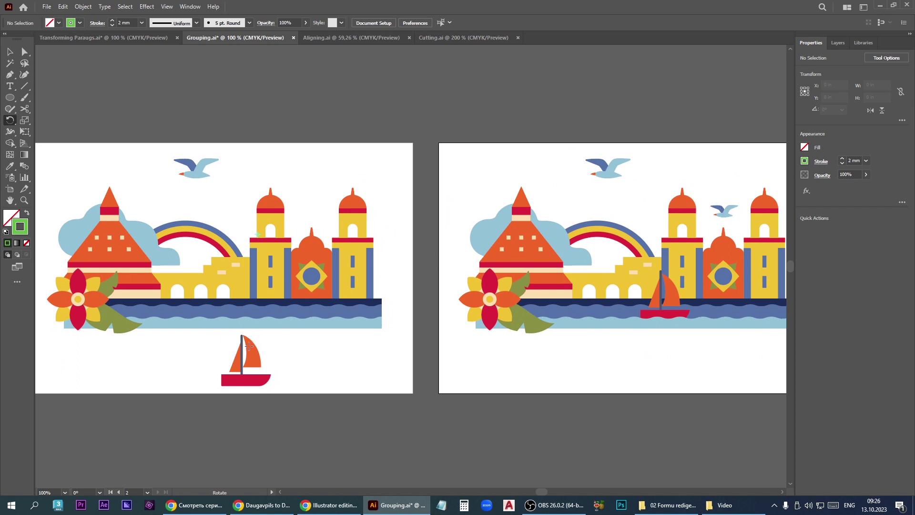
{"action": "key", "text": "v"}
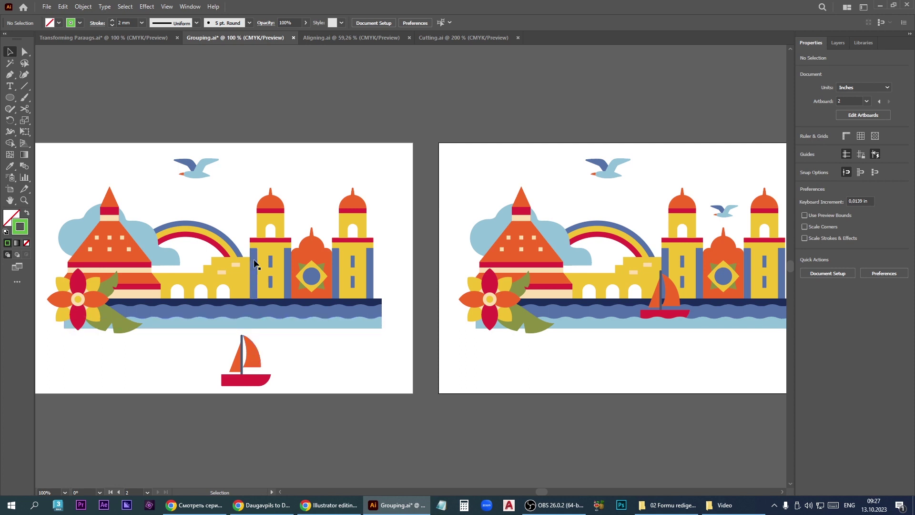
{"action": "scroll", "coordinate": [152, 155], "scroll_direction": "down", "scroll_amount": 1}
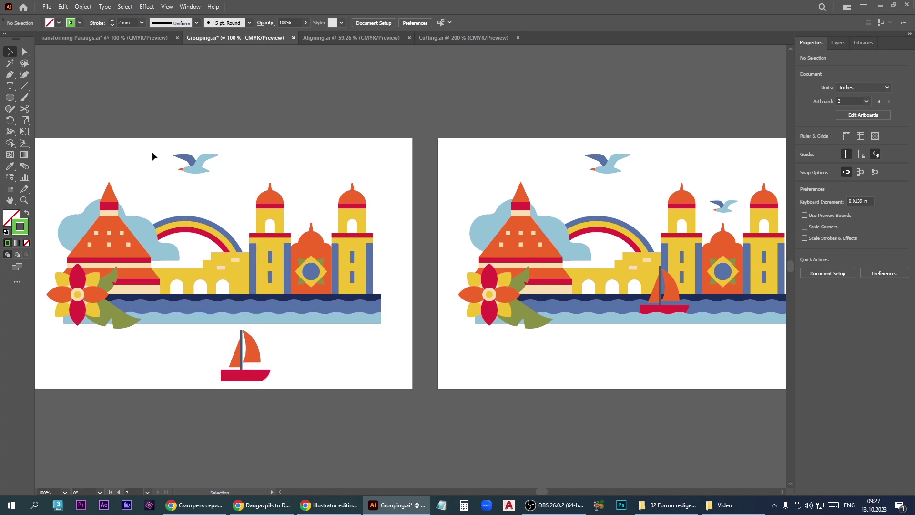
{"action": "scroll", "coordinate": [173, 140], "scroll_direction": "up", "scroll_amount": 1}
{"action": "scroll", "coordinate": [174, 143], "scroll_direction": "up", "scroll_amount": 2}
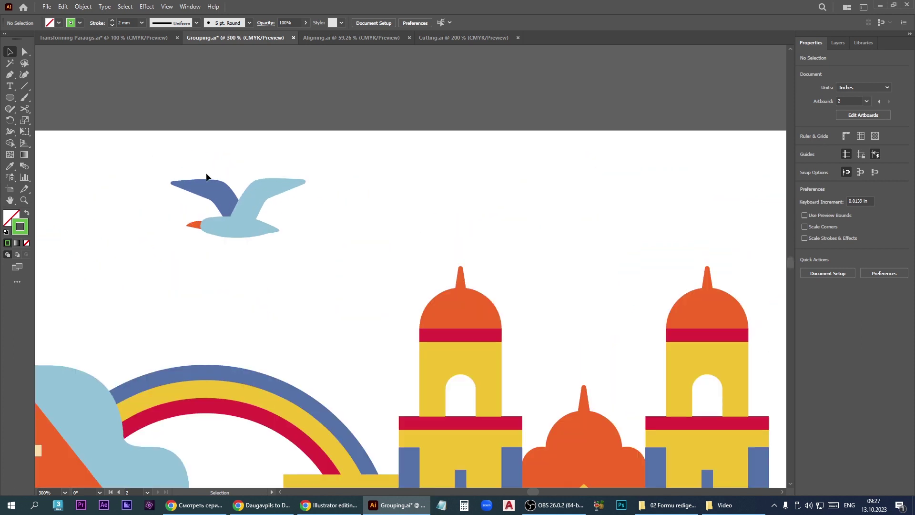
{"action": "scroll", "coordinate": [484, 200], "scroll_direction": "down", "scroll_amount": 1}
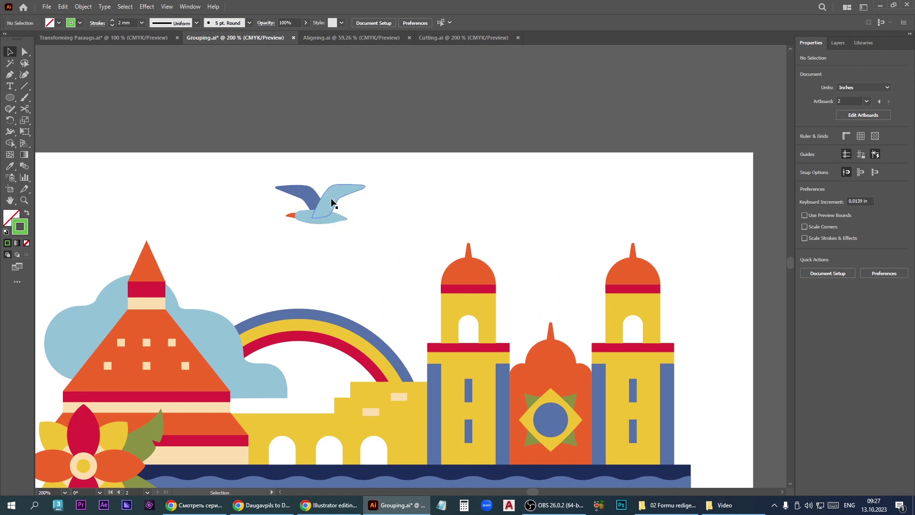
Group all parts of the seagull, move it between the two yellow towers and scale it down to about 0.62 in wide.
{"action": "left_click_drag", "start_coordinate": [332, 203], "coordinate": [565, 274]}
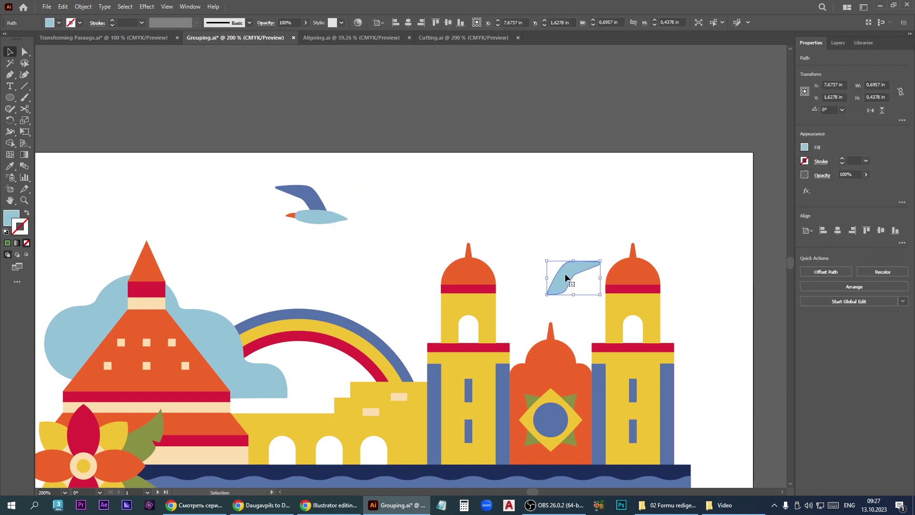
{"action": "key", "text": "ctrl+z"}
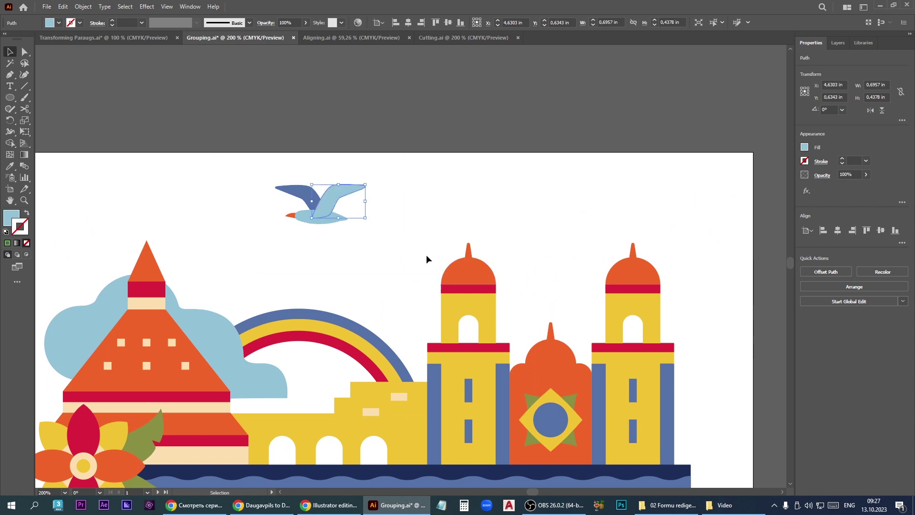
{"action": "left_click", "coordinate": [304, 220]}
{"action": "left_click_drag", "start_coordinate": [400, 246], "coordinate": [245, 187]}
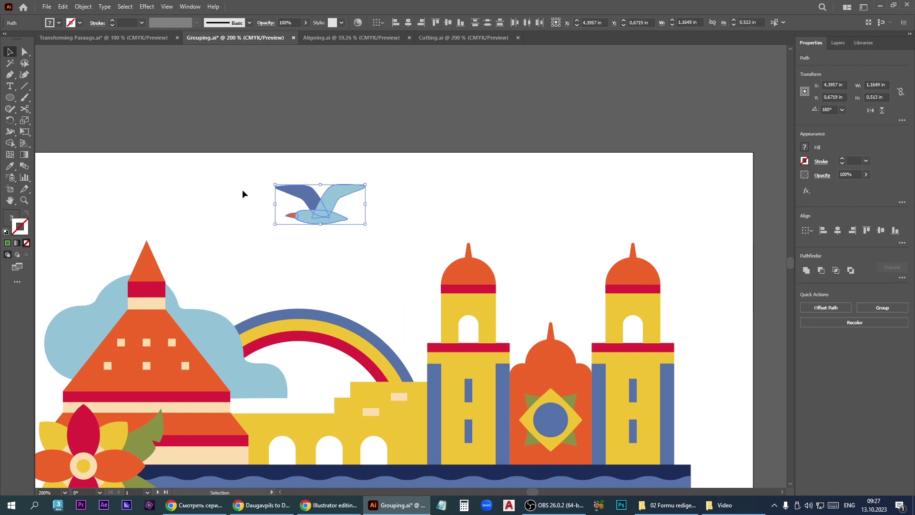
{"action": "key", "text": "ctrl+g"}
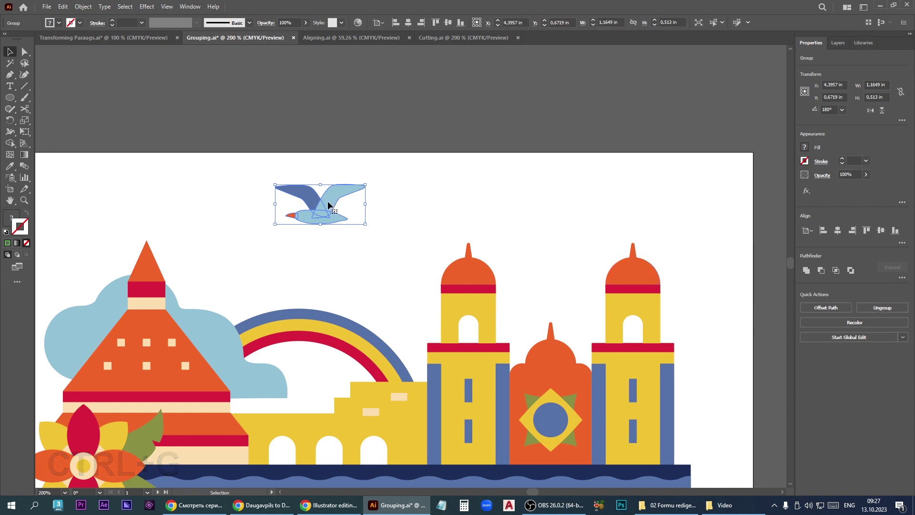
{"action": "left_click_drag", "start_coordinate": [329, 205], "coordinate": [582, 269]}
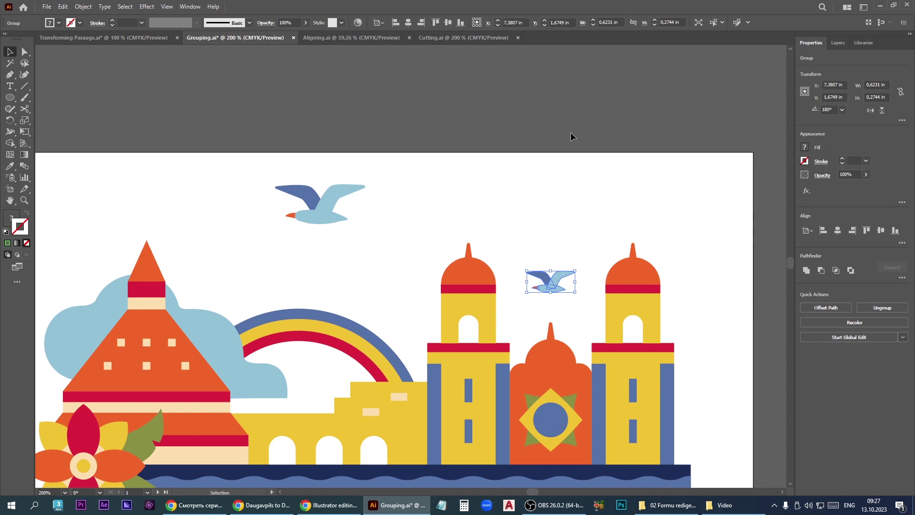
Group the sailboat's sails, mast and hull, and move the whole boat up onto the water beside the left tower.
{"action": "scroll", "coordinate": [569, 138], "scroll_direction": "down", "scroll_amount": 3}
{"action": "scroll", "coordinate": [521, 363], "scroll_direction": "up", "scroll_amount": 2}
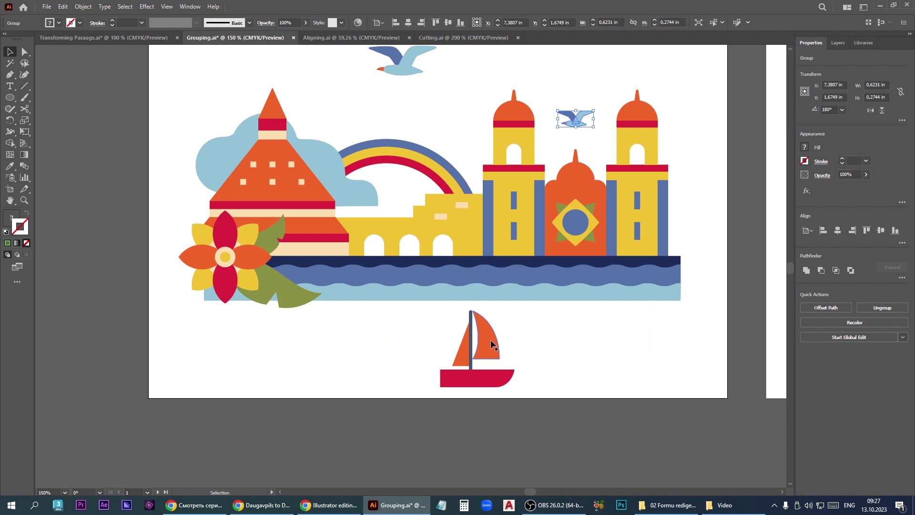
{"action": "left_click_drag", "start_coordinate": [491, 339], "coordinate": [498, 262]}
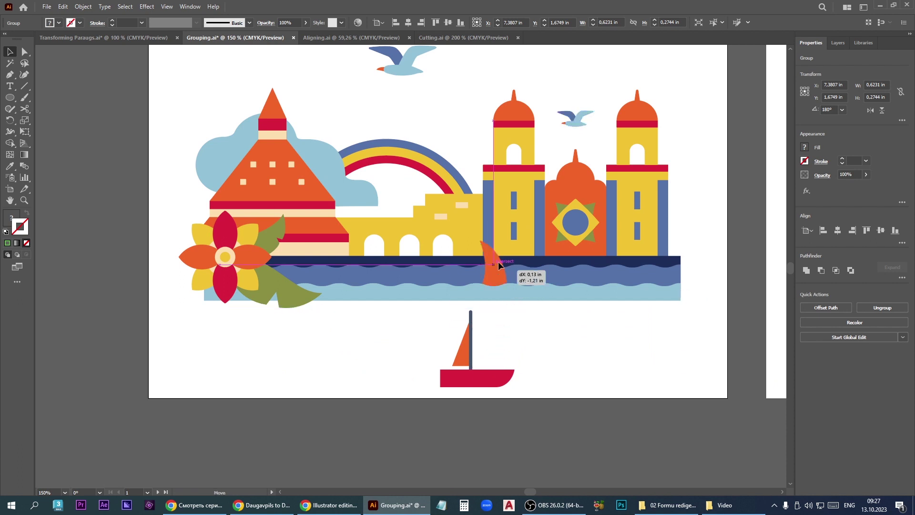
{"action": "key", "text": "ctrl+z"}
{"action": "scroll", "coordinate": [484, 266], "scroll_direction": "up", "scroll_amount": 1}
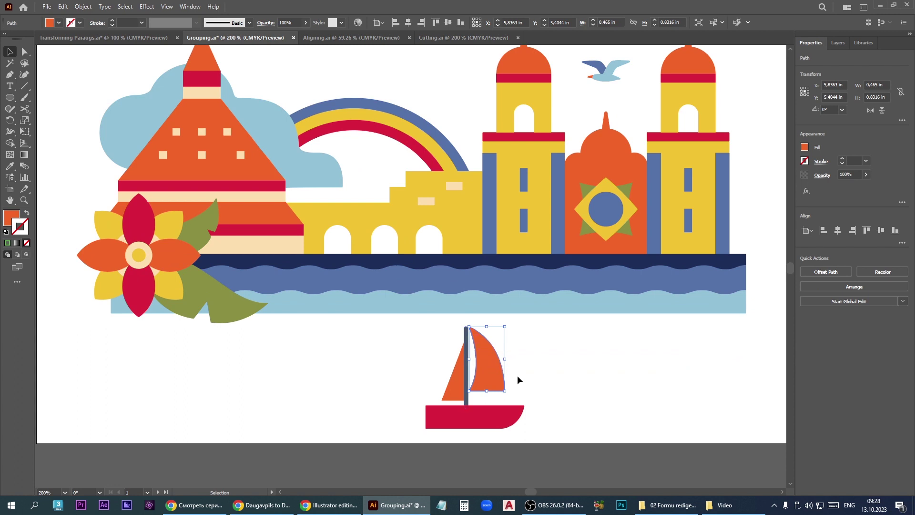
{"action": "left_click_drag", "start_coordinate": [569, 413], "coordinate": [387, 327]}
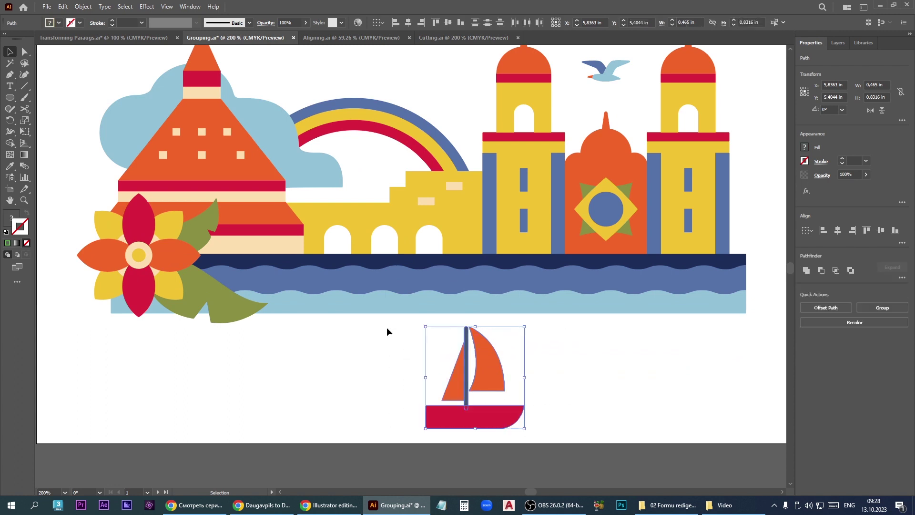
{"action": "left_click", "coordinate": [891, 309]}
{"action": "left_click_drag", "start_coordinate": [496, 411], "coordinate": [484, 284]}
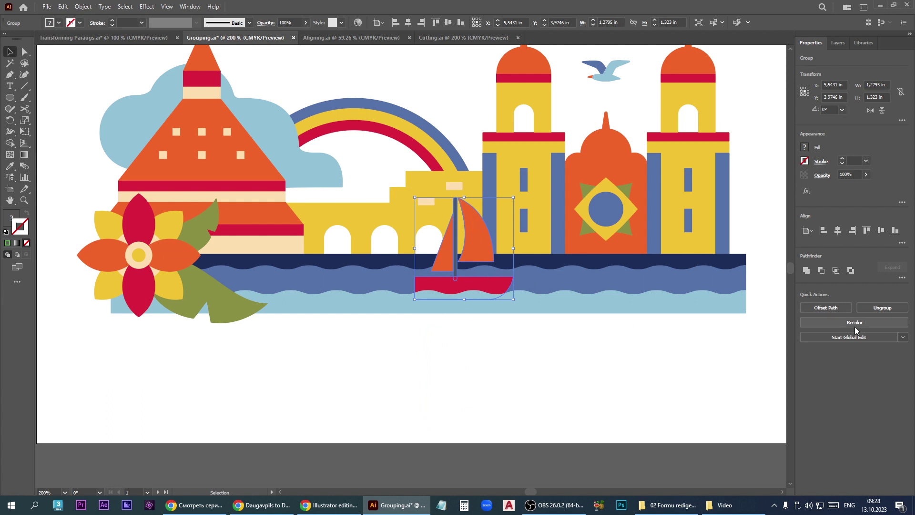
Try ungrouping the sailboat, lowering its right sail and selecting its parts separately, and undo back to the grouped boat.
{"action": "left_click", "coordinate": [883, 308]}
{"action": "left_click", "coordinate": [530, 328]}
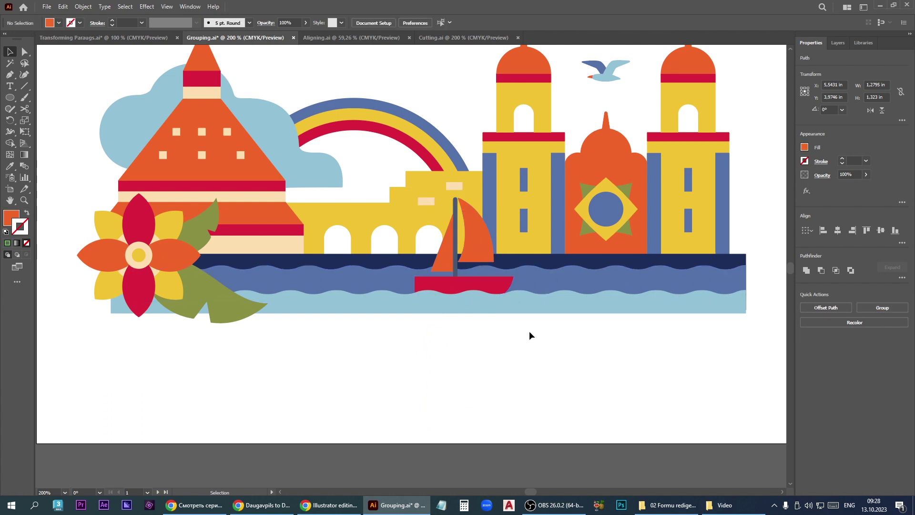
{"action": "left_click_drag", "start_coordinate": [479, 245], "coordinate": [480, 250]}
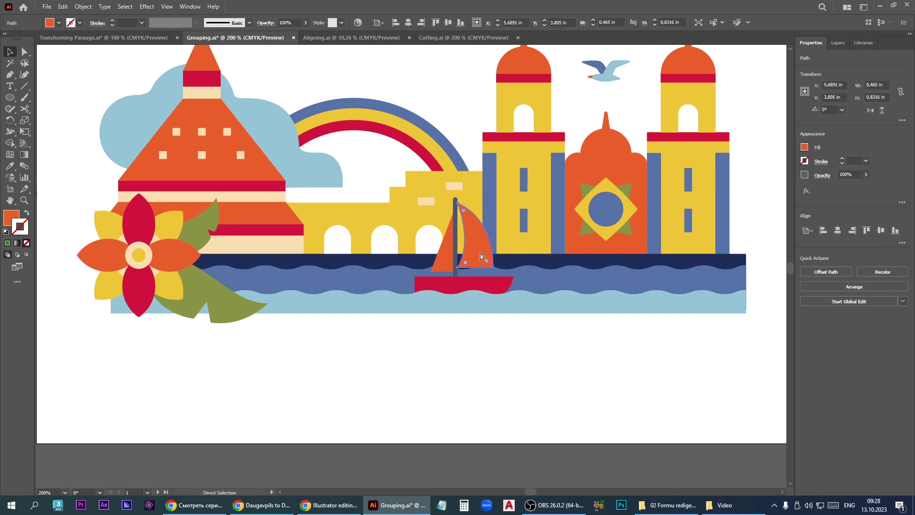
{"action": "left_click", "coordinate": [456, 234], "text": "shift"}
{"action": "left_click", "coordinate": [445, 255], "text": "shift"}
{"action": "left_click", "coordinate": [456, 286], "text": "shift"}
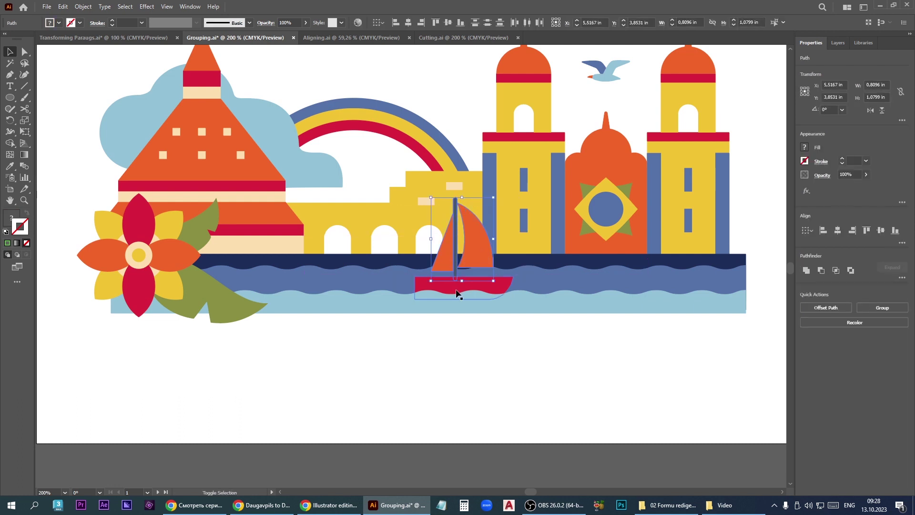
{"action": "key", "text": "a"}
{"action": "key", "text": "ctrl+z"}
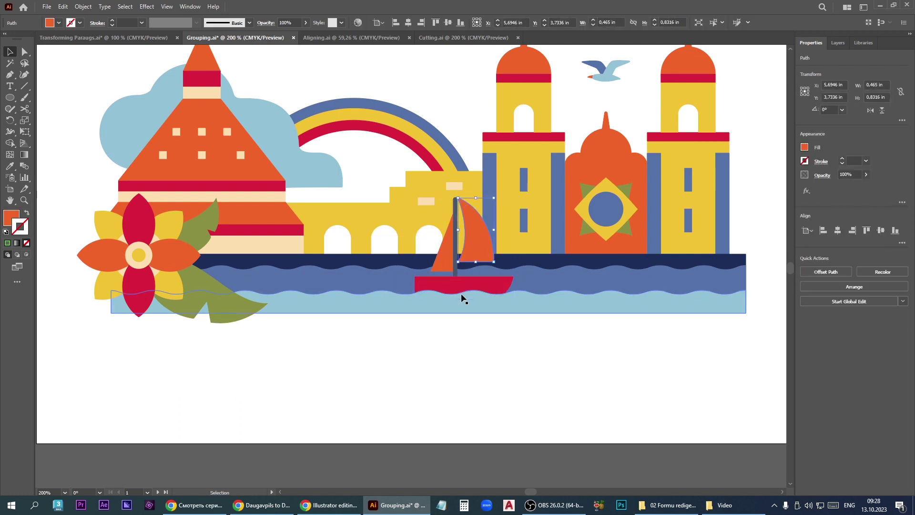
{"action": "left_click", "coordinate": [495, 324]}
Isolate the sailboat group, move its right sail straight down level with the left sail's lower edge, and leave isolation mode.
{"action": "left_click", "coordinate": [480, 249]}
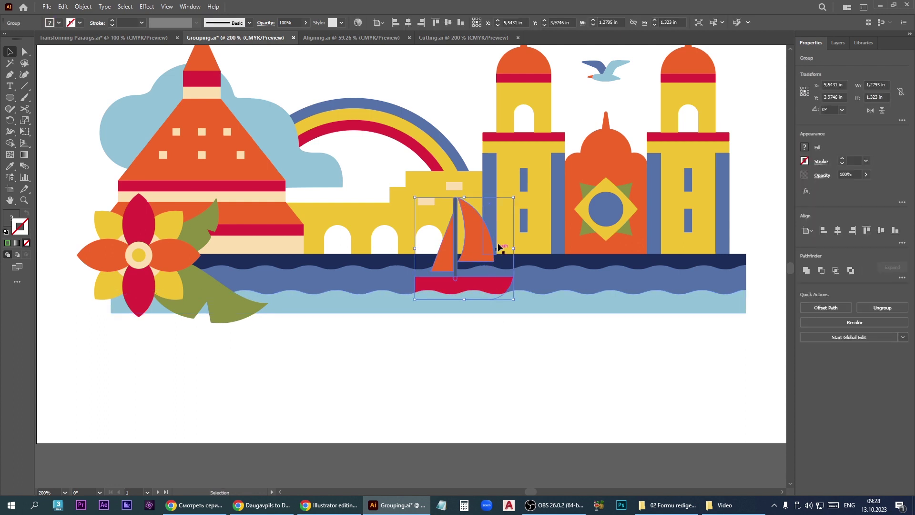
{"action": "double_click", "coordinate": [474, 233]}
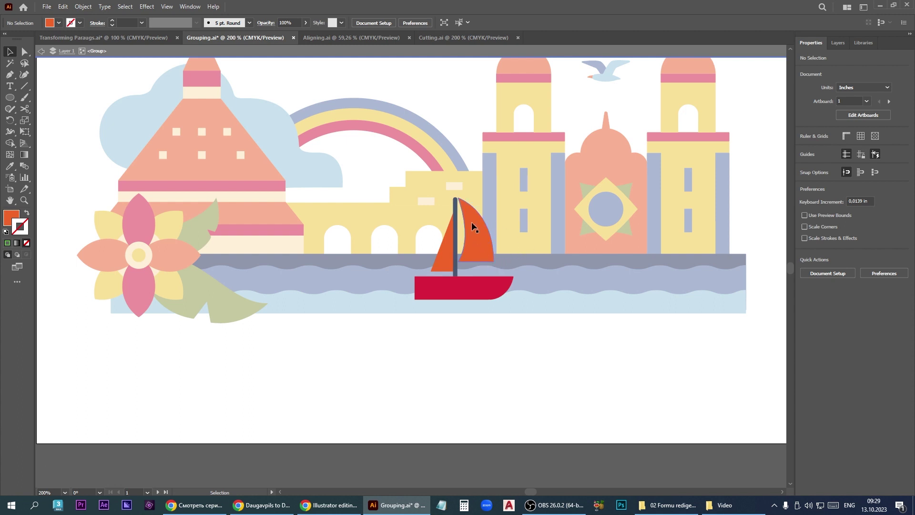
{"action": "left_click_drag", "start_coordinate": [473, 221], "coordinate": [476, 232]}
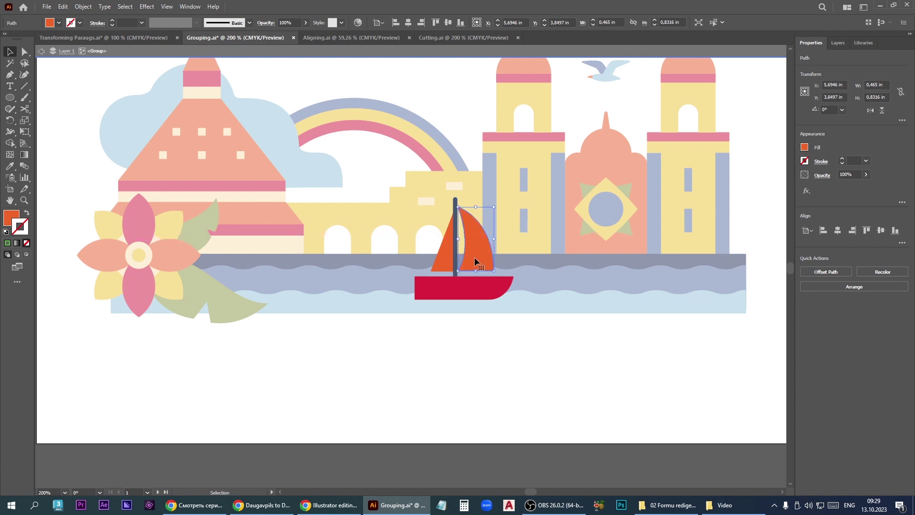
{"action": "left_click", "coordinate": [641, 363]}
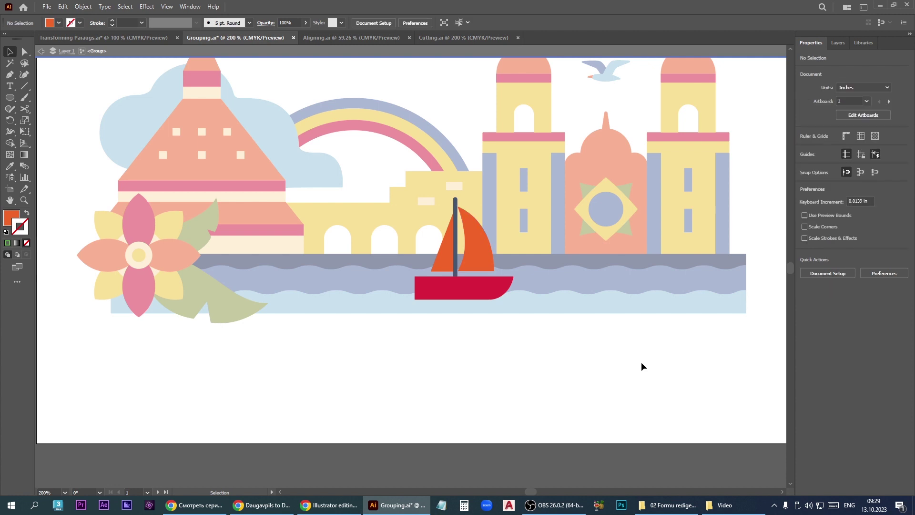
{"action": "double_click", "coordinate": [641, 363]}
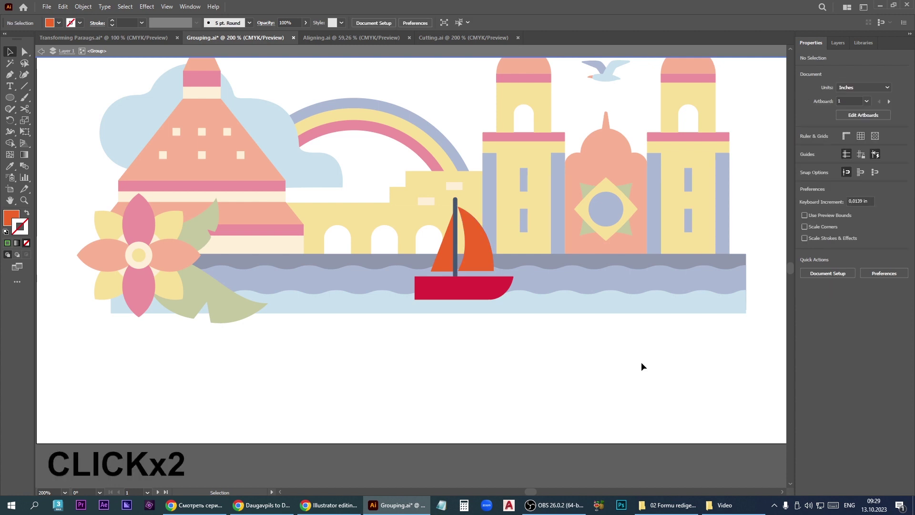
{"action": "left_click", "coordinate": [484, 287]}
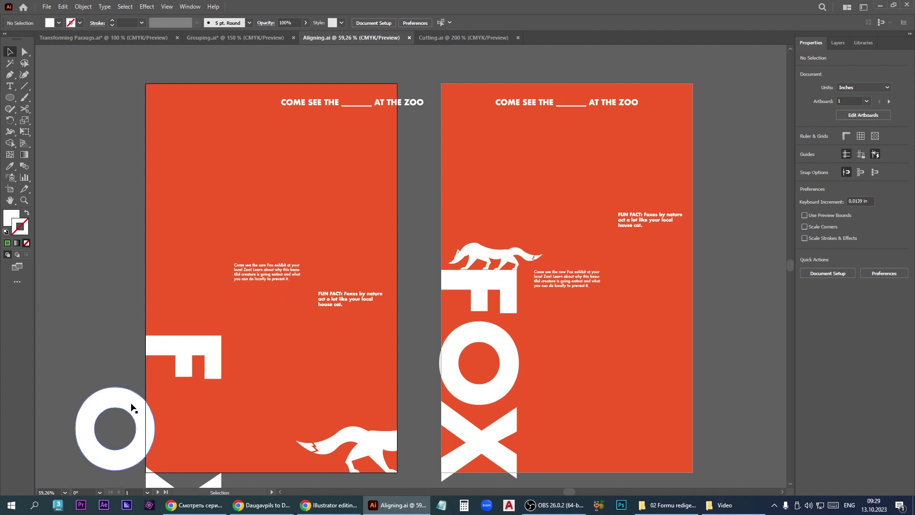
Move the letter O about 2.9 in horizontally onto the poster, lining up its right edge with the F's.
{"action": "left_click_drag", "start_coordinate": [124, 406], "coordinate": [191, 400]}
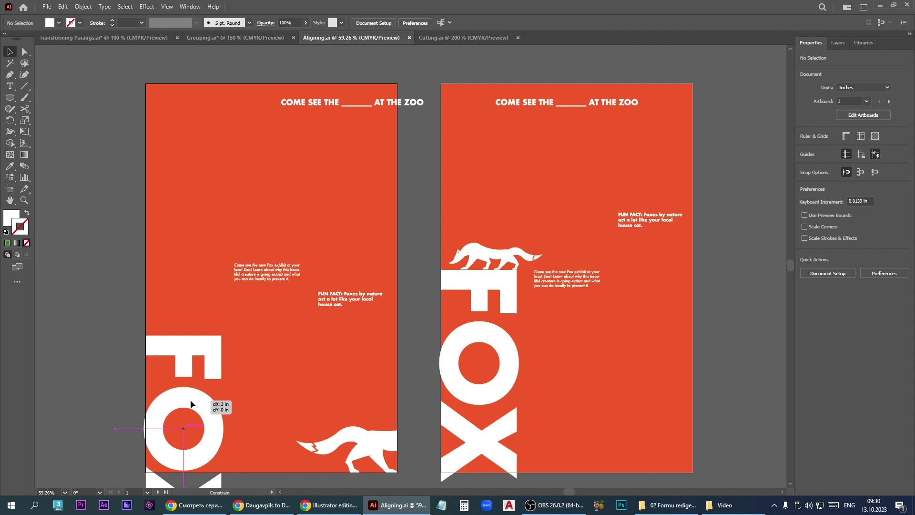
{"action": "left_click_drag", "start_coordinate": [190, 404], "coordinate": [188, 404]}
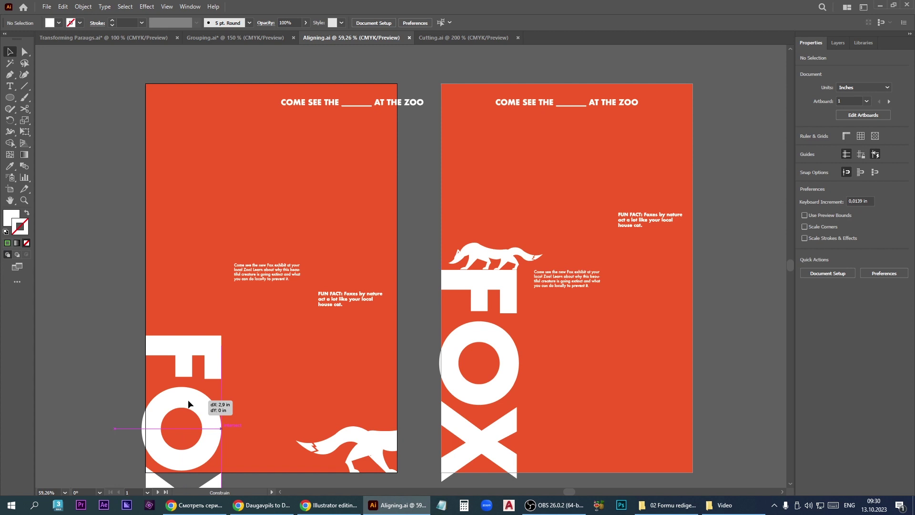
{"action": "left_click_drag", "start_coordinate": [188, 400], "coordinate": [188, 399]}
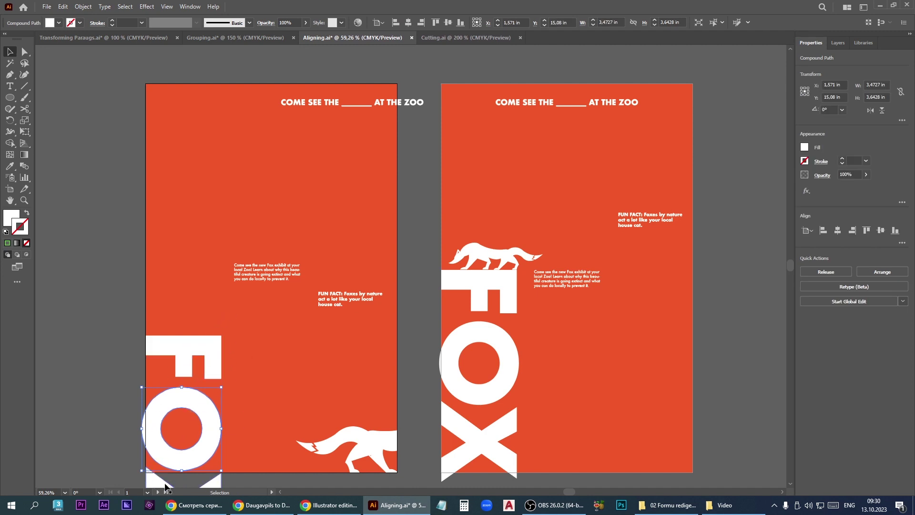
Group the large letters F, O and X on the first poster.
{"action": "left_click", "coordinate": [210, 358], "text": "shift"}
{"action": "left_click", "coordinate": [162, 484], "text": "shift"}
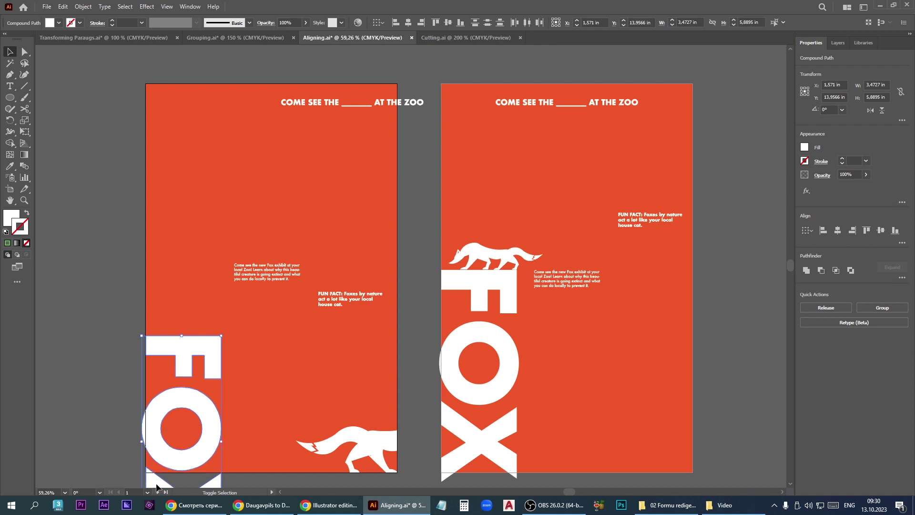
{"action": "left_click", "coordinate": [882, 307]}
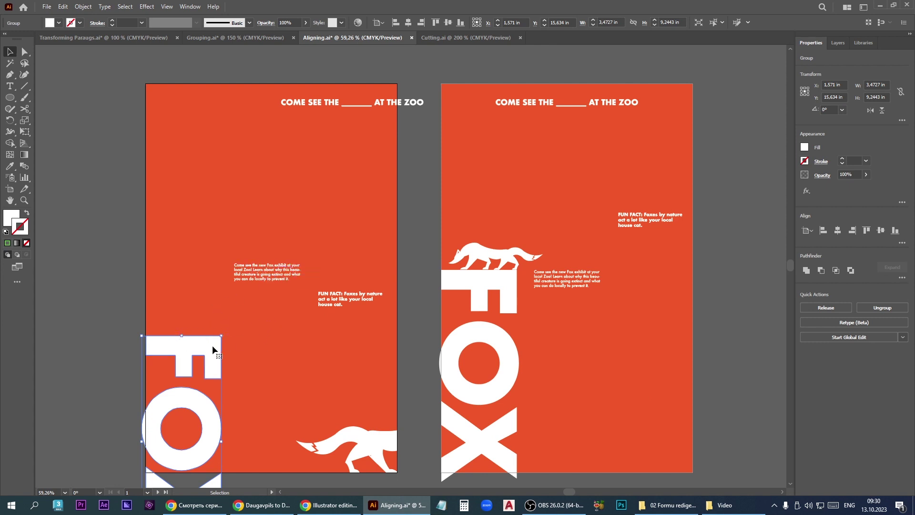
Align the top edges of the FOX letter group and both text blocks on the first poster, relative to the selection.
{"action": "left_click", "coordinate": [281, 273], "text": "shift"}
{"action": "left_click", "coordinate": [362, 299], "text": "shift"}
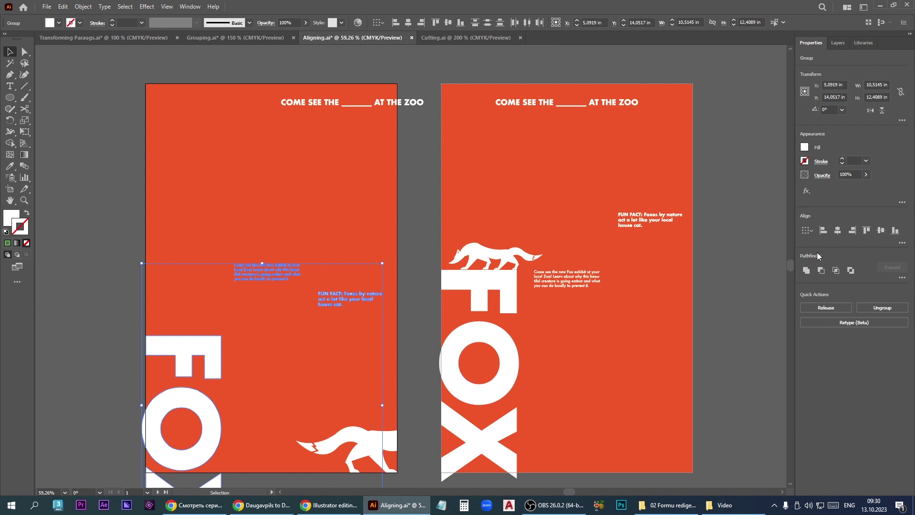
{"action": "left_click", "coordinate": [812, 231]}
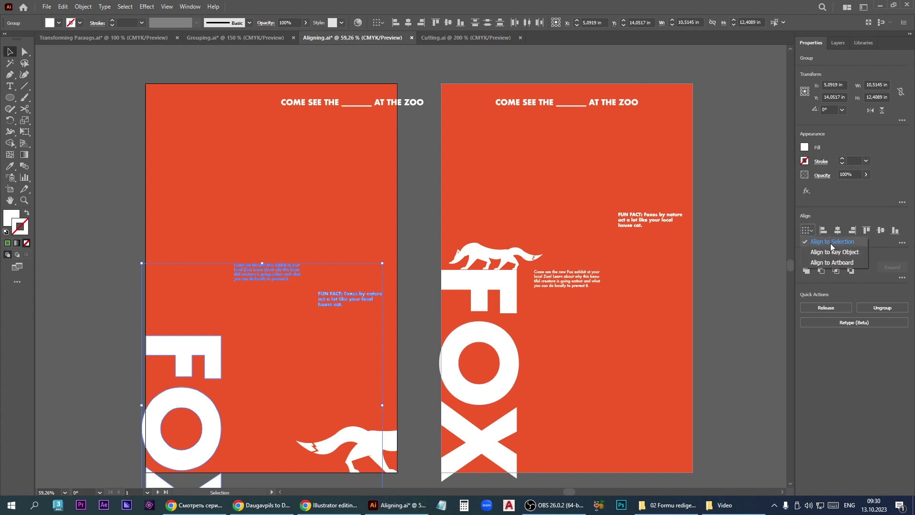
{"action": "left_click", "coordinate": [831, 244]}
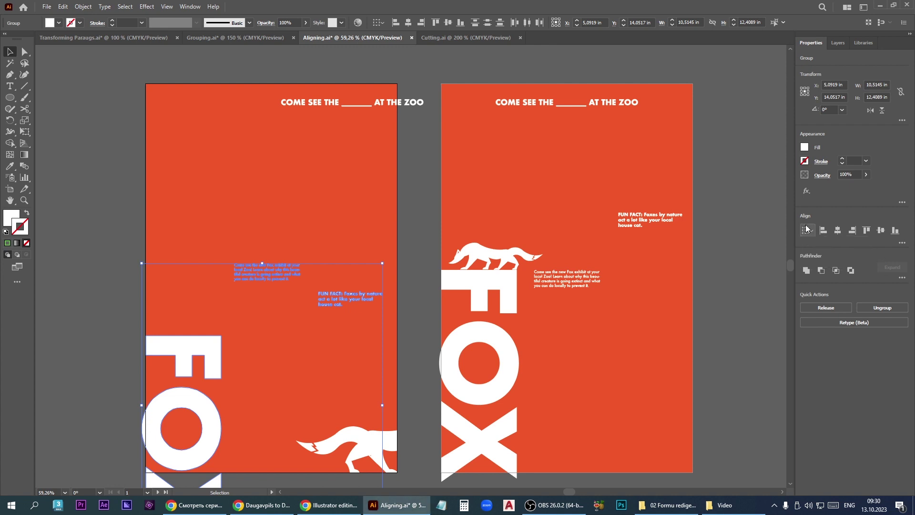
{"action": "left_click", "coordinate": [865, 231]}
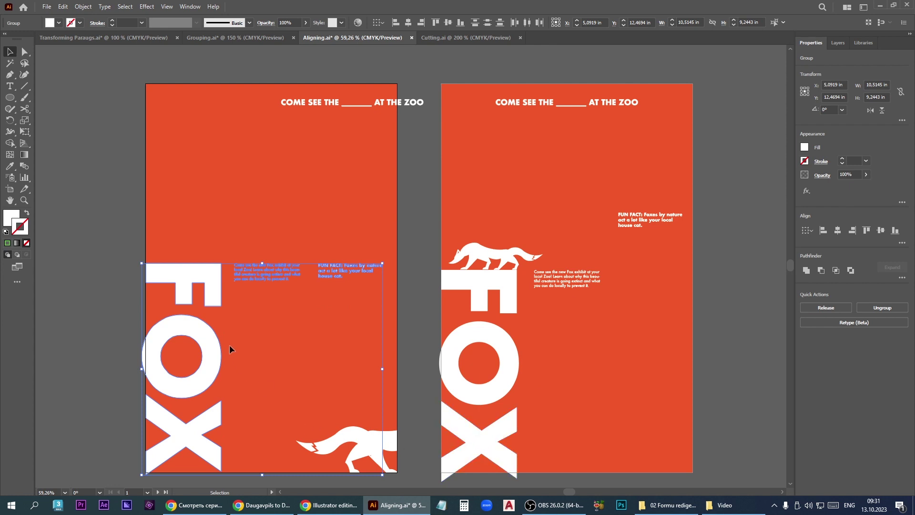
Nudge the FOX group and both text blocks on the first poster about 0.18 in down.
{"action": "key", "text": "Down"}
{"action": "key", "text": "Down"}
{"action": "key", "text": "Down"}
{"action": "key", "text": "Down"}
{"action": "key", "text": "Down"}
{"action": "key", "text": "Down"}
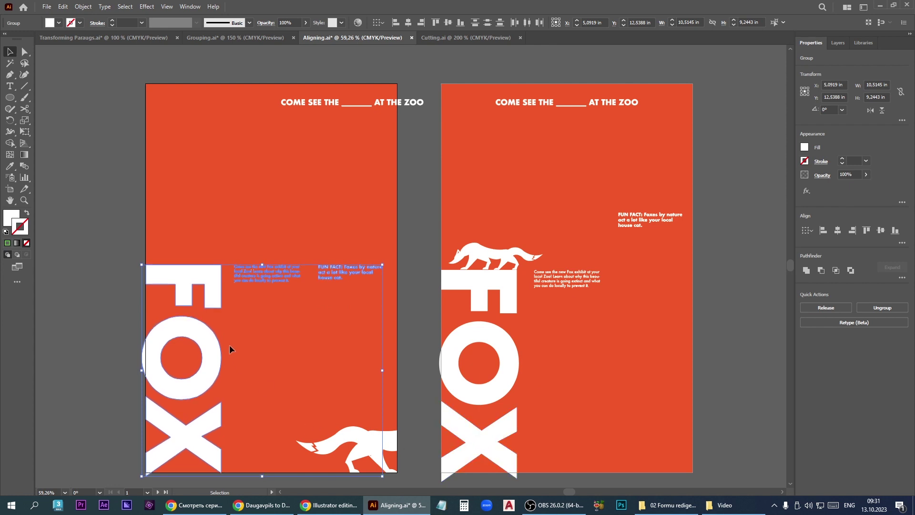
{"action": "key", "text": "Down"}
{"action": "key", "text": "Down"}
{"action": "key", "text": "Down"}
{"action": "key", "text": "Down"}
{"action": "key", "text": "Down"}
{"action": "key", "text": "Down"}
{"action": "key", "text": "Down"}
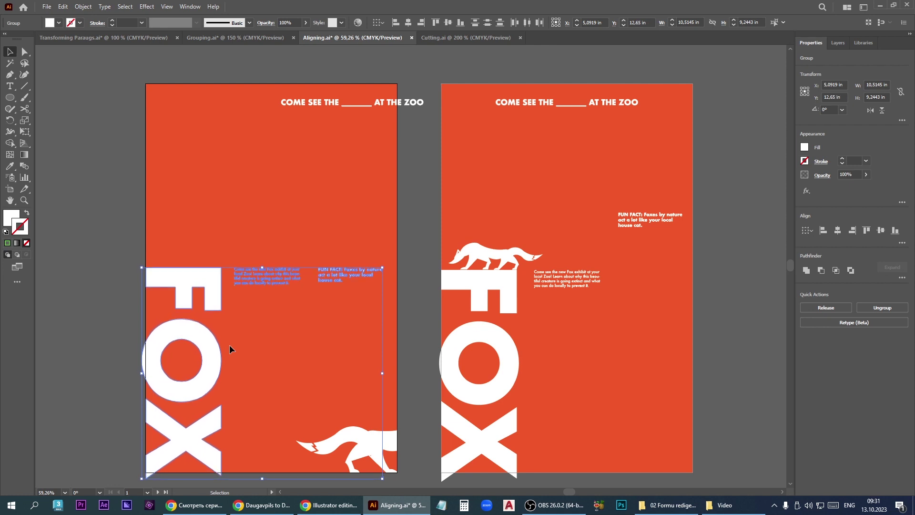
Centre the COME SEE THE ZOO headline horizontally on the first poster's artboard.
{"action": "left_click", "coordinate": [76, 93]}
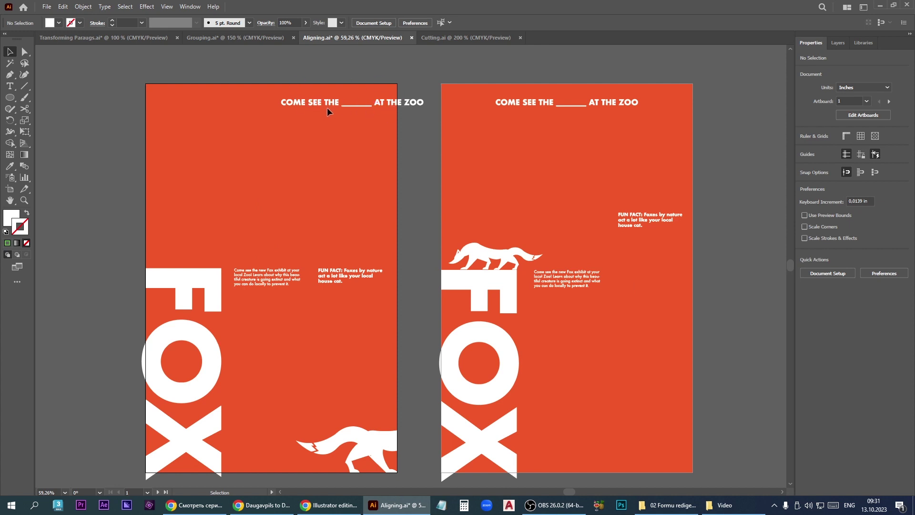
{"action": "left_click", "coordinate": [312, 104]}
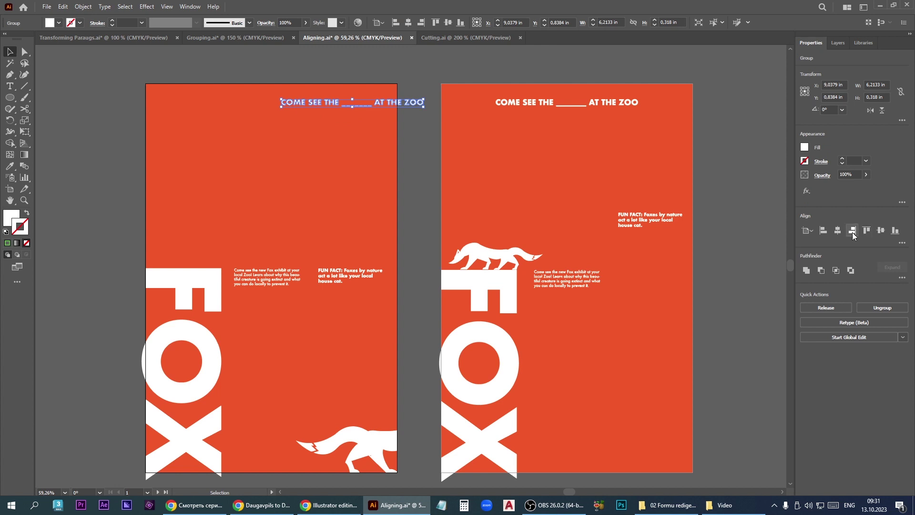
{"action": "left_click", "coordinate": [838, 230]}
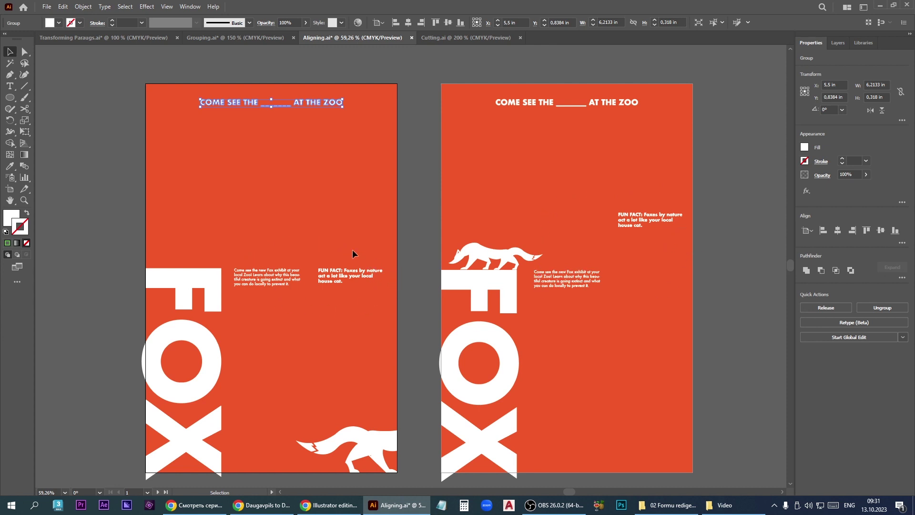
Try aligning the second poster's two text blocks by their top edges relative to the selection, undoing each attempt.
{"action": "left_click", "coordinate": [642, 217]}
{"action": "left_click", "coordinate": [580, 278], "text": "shift"}
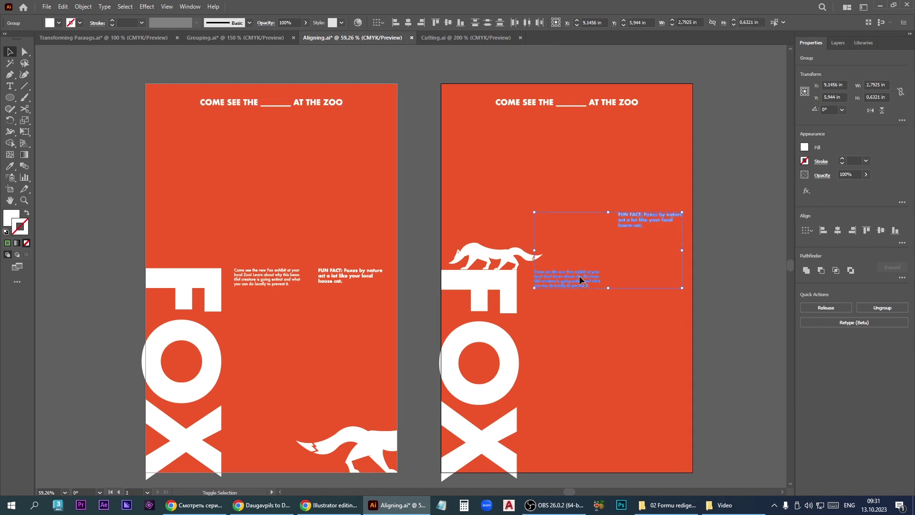
{"action": "left_click", "coordinate": [867, 230]}
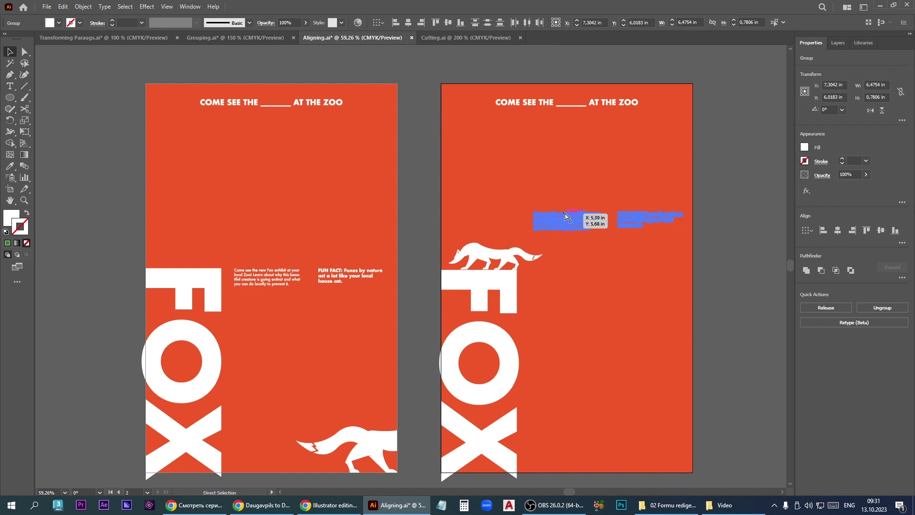
{"action": "key", "text": "ctrl+z"}
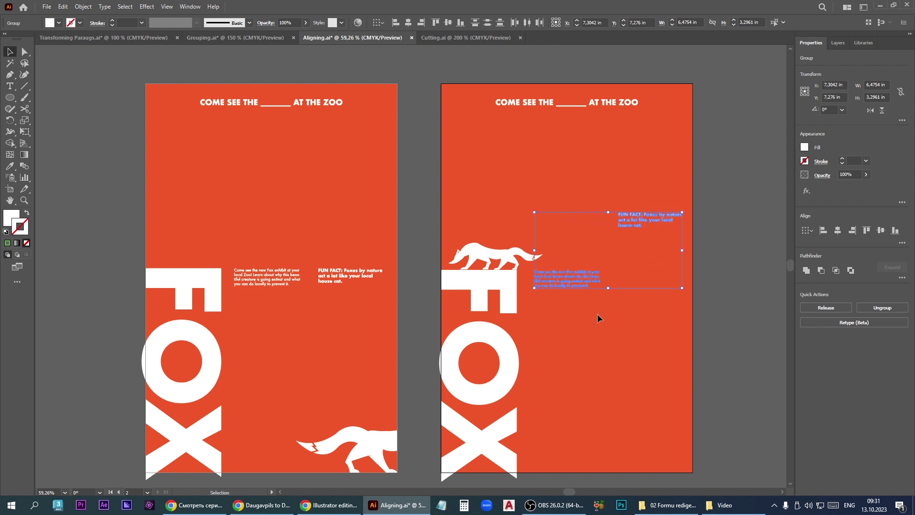
{"action": "left_click", "coordinate": [576, 280]}
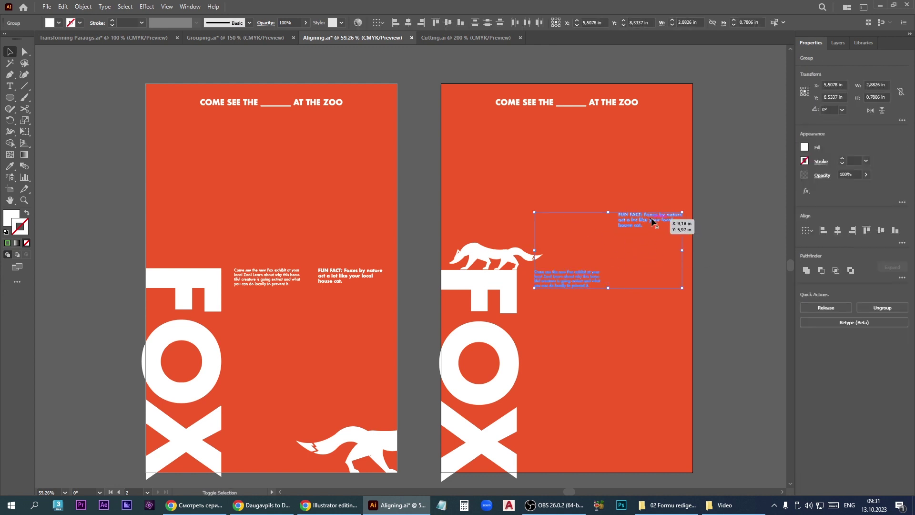
{"action": "left_click", "coordinate": [866, 231]}
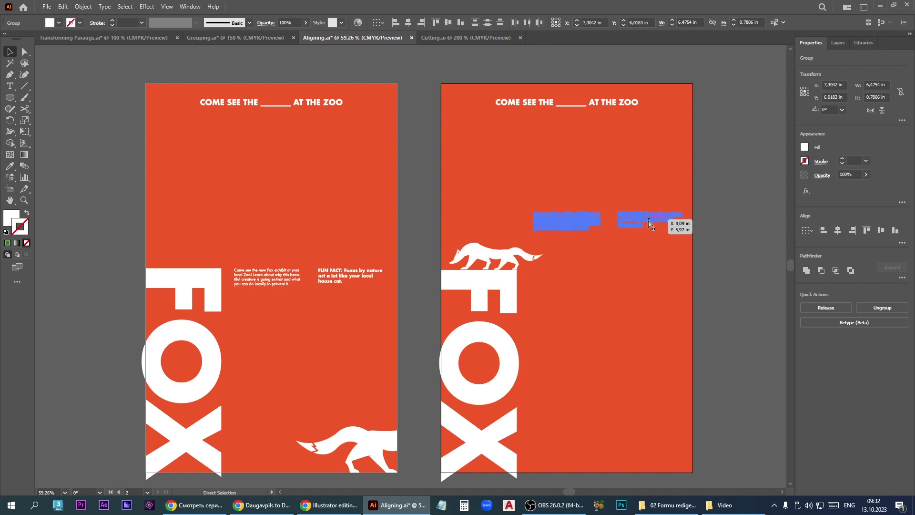
{"action": "key", "text": "ctrl+z"}
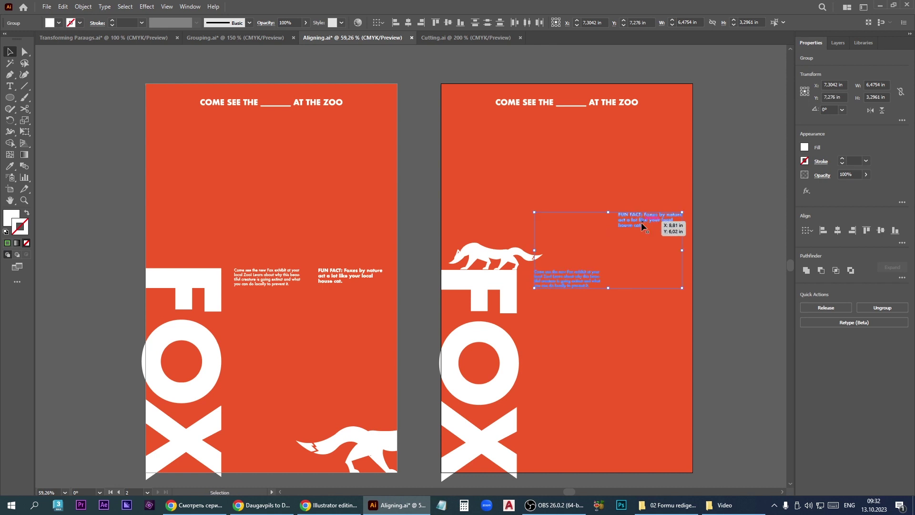
Try aligning the second poster's two text blocks by their bottom edges, undo it, and deselect them.
{"action": "left_click", "coordinate": [896, 231]}
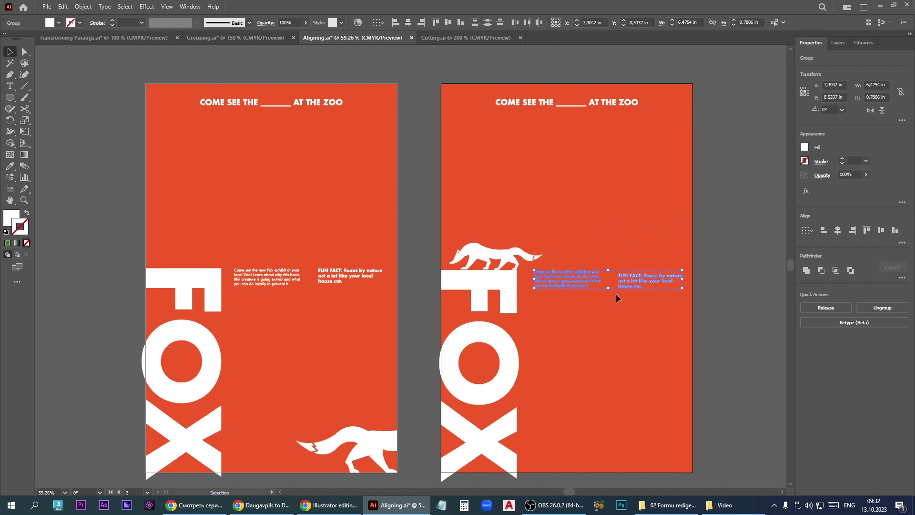
{"action": "key", "text": "a"}
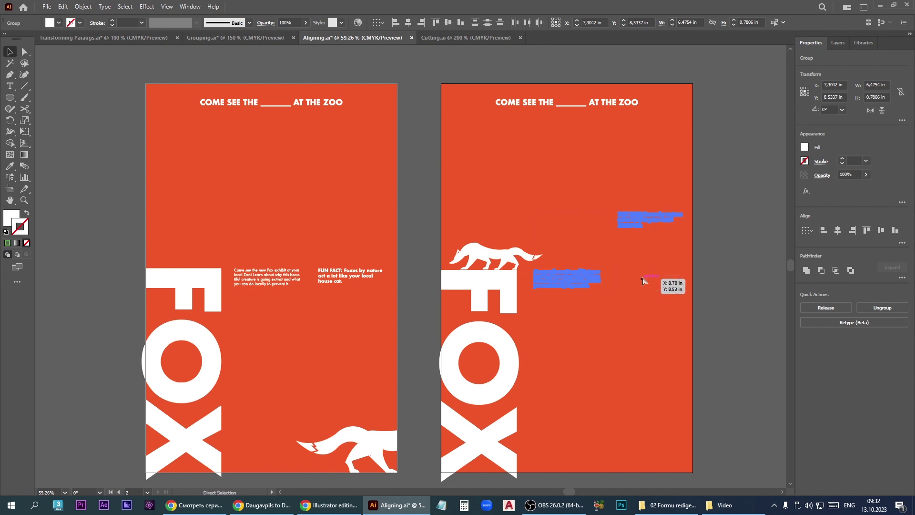
{"action": "key", "text": "ctrl+z"}
{"action": "key", "text": "v"}
{"action": "left_click", "coordinate": [681, 368]}
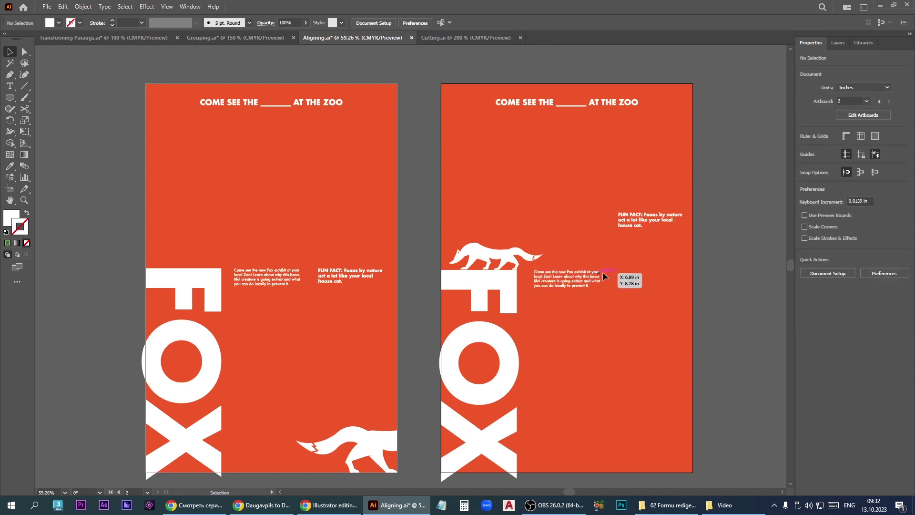
Align the top of the second poster's FUN FACT text to the exhibit paragraph, using the paragraph as the key object.
{"action": "left_click", "coordinate": [646, 222]}
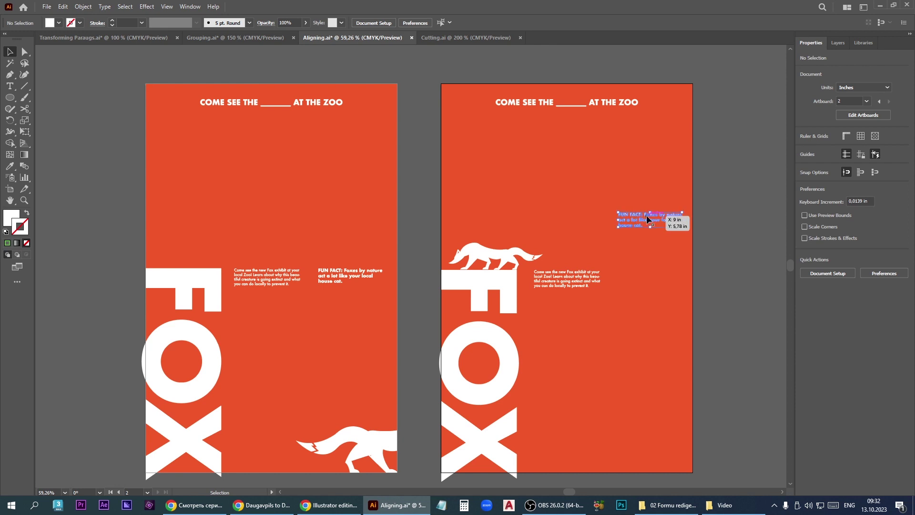
{"action": "left_click", "coordinate": [553, 279], "text": "shift"}
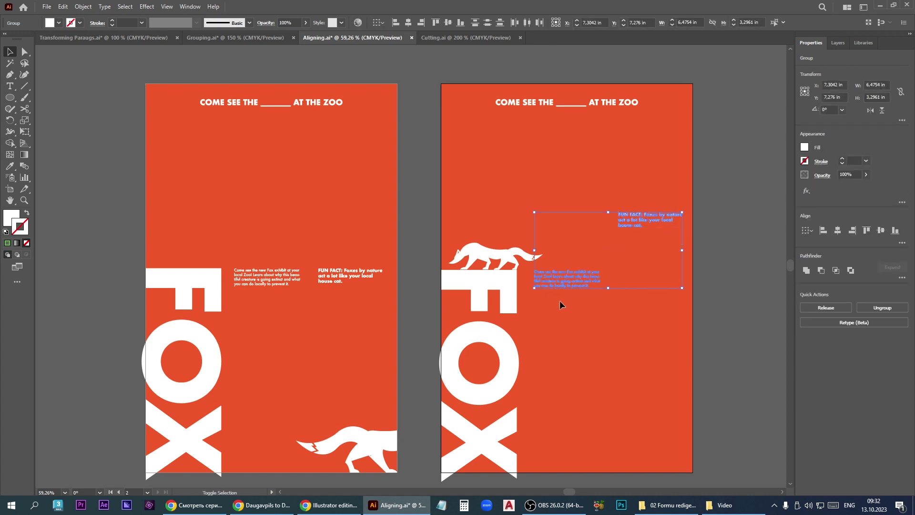
{"action": "left_click", "coordinate": [579, 278]}
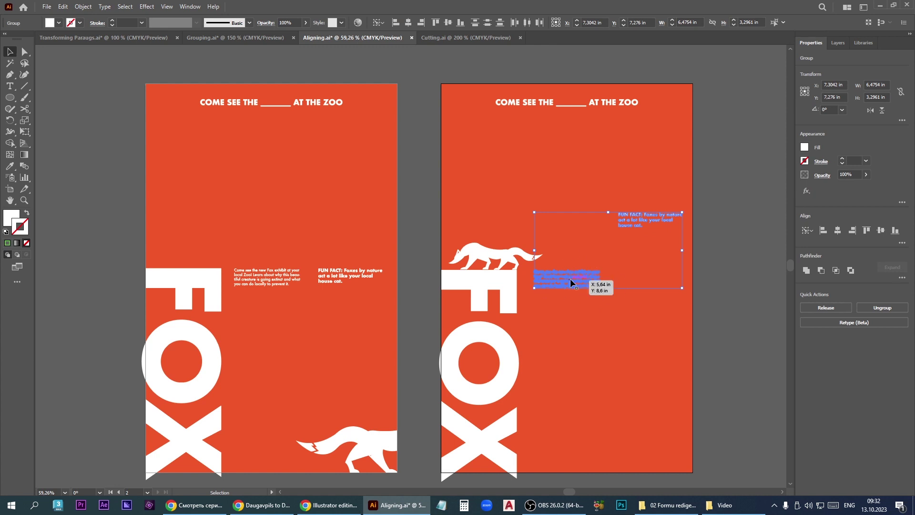
{"action": "left_click", "coordinate": [866, 231]}
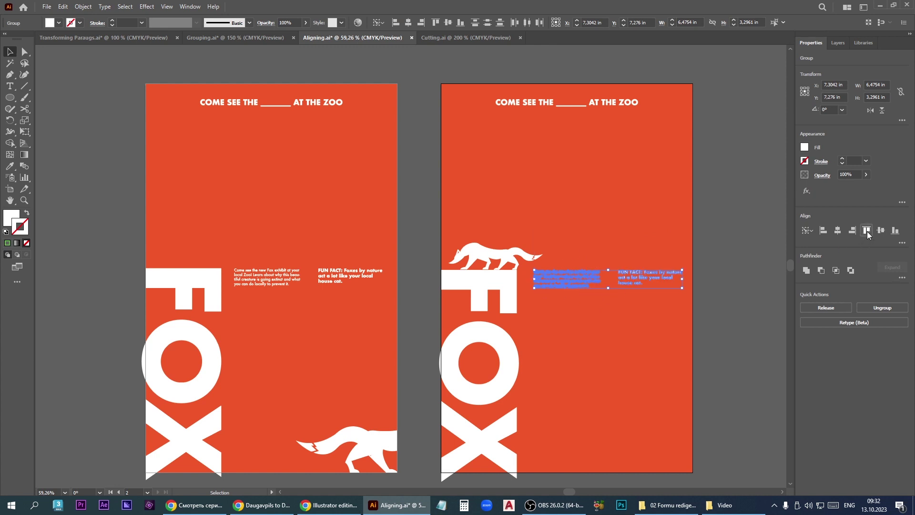
{"action": "left_click", "coordinate": [636, 317]}
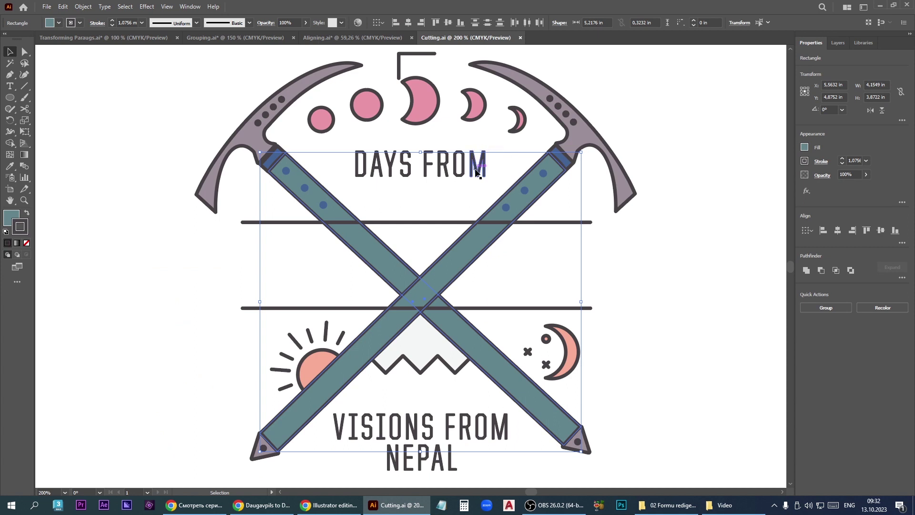
In Cutting.ai, select both teal axe handles and erase through their crossing, then trim the upper-right handle to the upper horizontal line.
{"action": "key", "text": "ctrl+minus"}
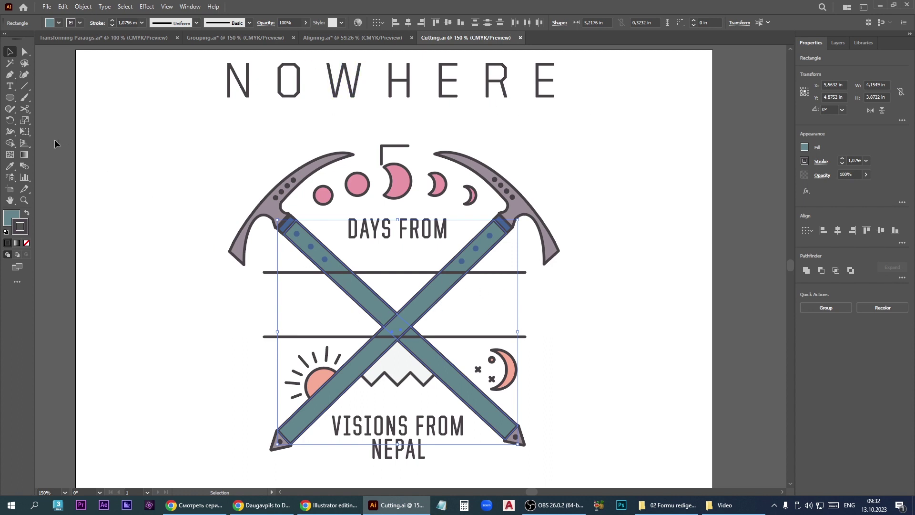
{"action": "left_click", "coordinate": [158, 197]}
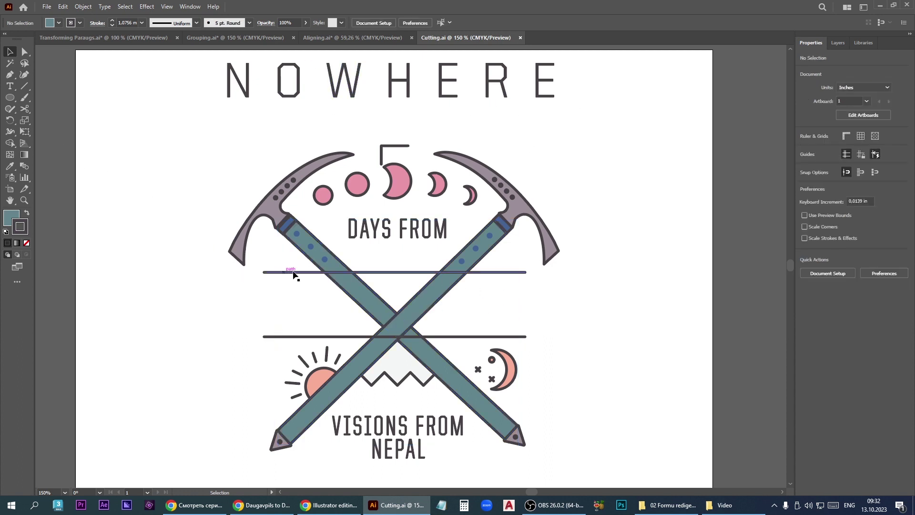
{"action": "left_click", "coordinate": [336, 267]}
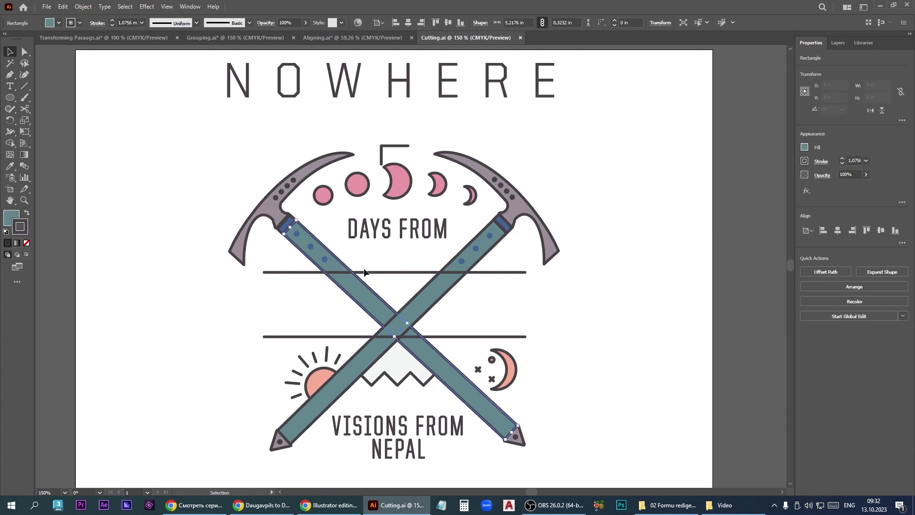
{"action": "left_click", "coordinate": [454, 264], "text": "shift"}
{"action": "left_click_drag", "start_coordinate": [24, 109], "coordinate": [67, 111]}
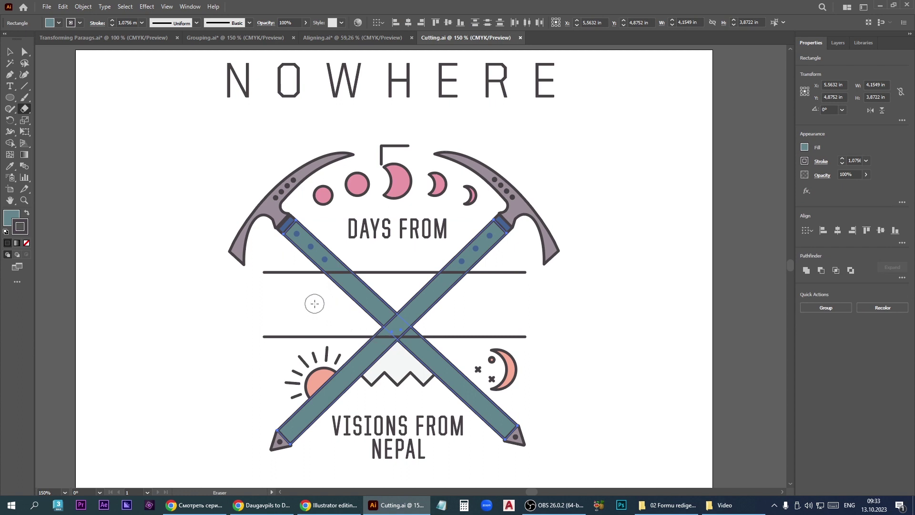
{"action": "left_click_drag", "start_coordinate": [313, 303], "coordinate": [532, 310]}
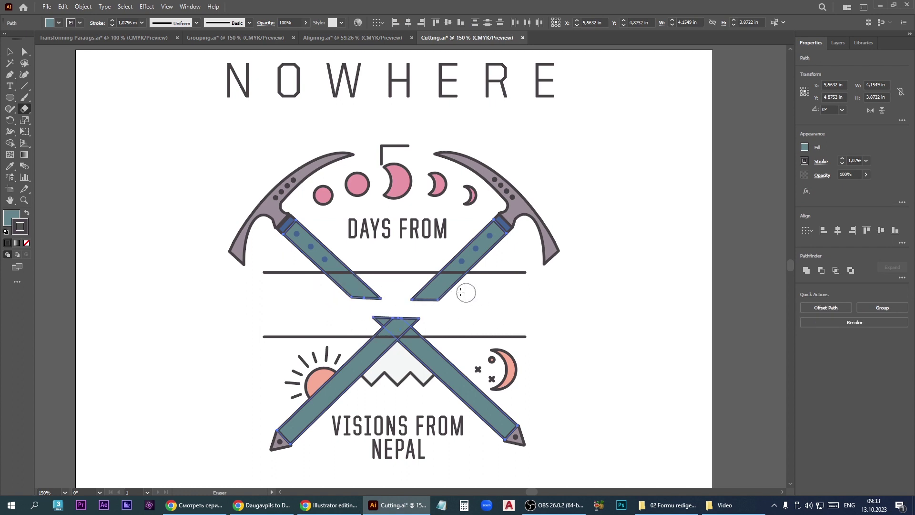
{"action": "mouse_move", "coordinate": [466, 293]}
{"action": "left_mouse_down"}
{"action": "mouse_move", "coordinate": [459, 288]}
{"action": "mouse_move", "coordinate": [476, 284]}
{"action": "mouse_move", "coordinate": [435, 278]}
{"action": "mouse_move", "coordinate": [457, 306]}
{"action": "mouse_move", "coordinate": [458, 279]}
{"action": "left_mouse_up"}
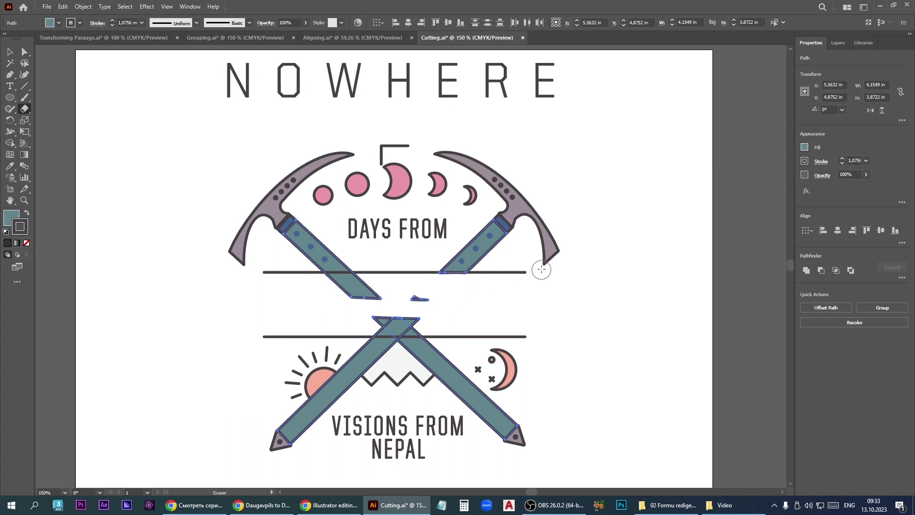
Try erasing across the upper parts of both axe handles, undo that stroke, and return to the Eraser tool.
{"action": "mouse_move", "coordinate": [557, 243]}
{"action": "left_mouse_down"}
{"action": "mouse_move", "coordinate": [317, 194]}
{"action": "mouse_move", "coordinate": [257, 248]}
{"action": "mouse_move", "coordinate": [658, 186]}
{"action": "left_mouse_up"}
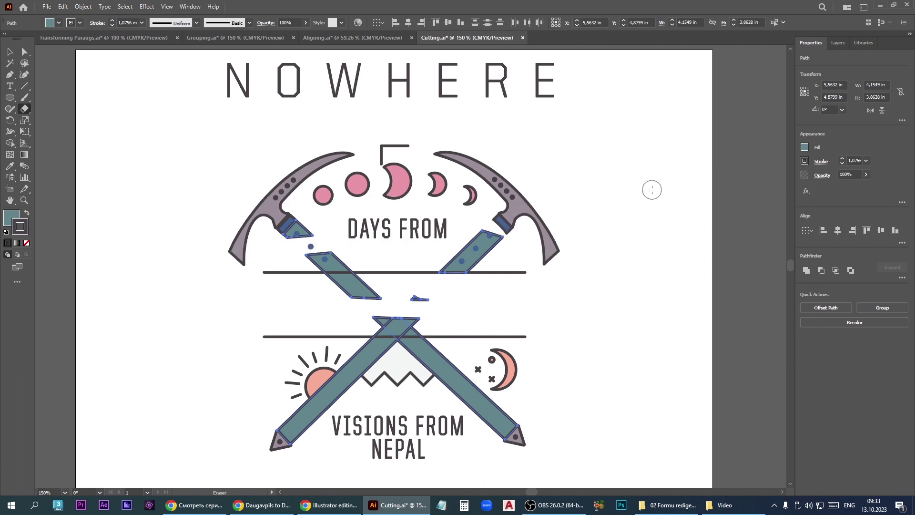
{"action": "key", "text": "v"}
{"action": "key", "text": "ctrl+z"}
{"action": "key", "text": "shift+e"}
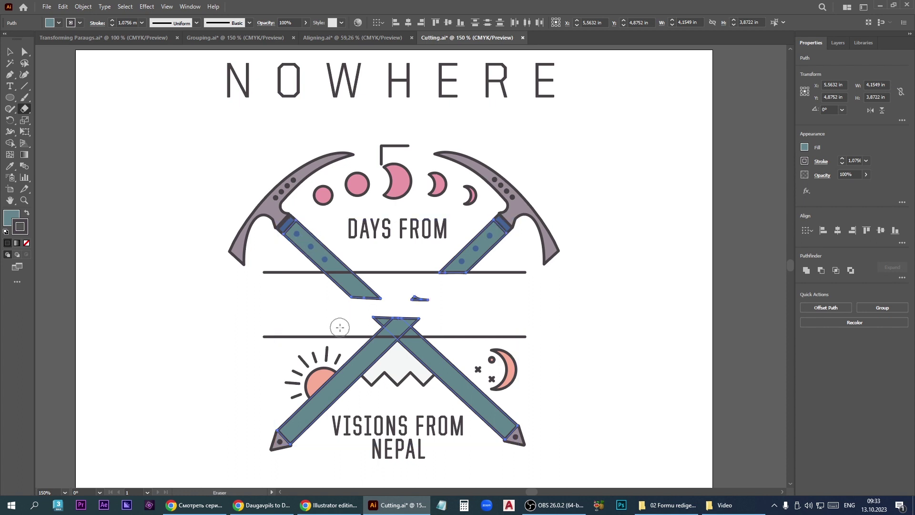
Erase the remaining handle pieces between the two horizontal lines, trimming the handles flush with both lines, and return to the Selection tool.
{"action": "left_click_drag", "start_coordinate": [340, 327], "coordinate": [464, 323]}
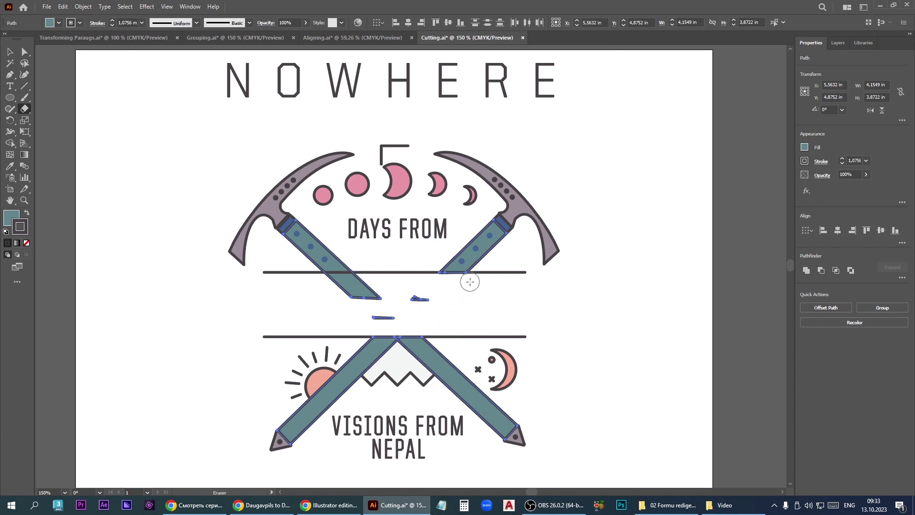
{"action": "left_click_drag", "start_coordinate": [470, 282], "coordinate": [294, 288]}
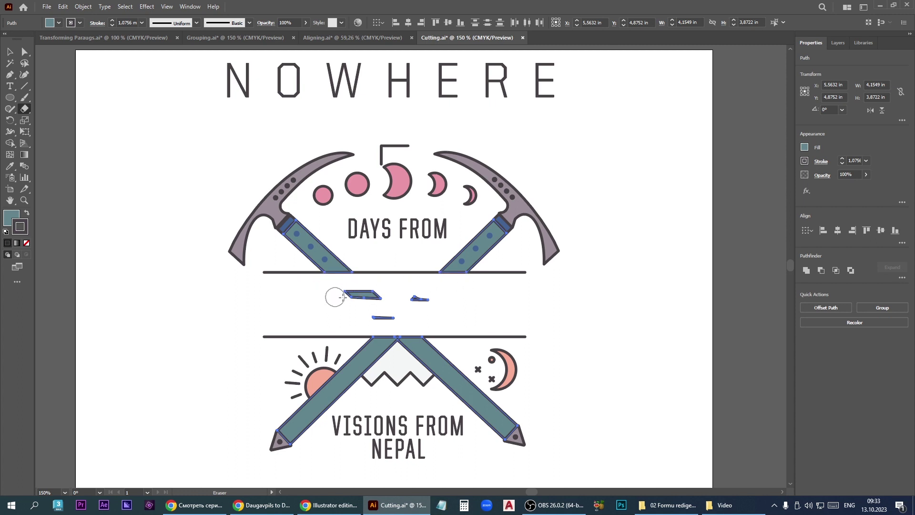
{"action": "left_click_drag", "start_coordinate": [395, 296], "coordinate": [427, 300]}
{"action": "left_click_drag", "start_coordinate": [362, 309], "coordinate": [395, 316]}
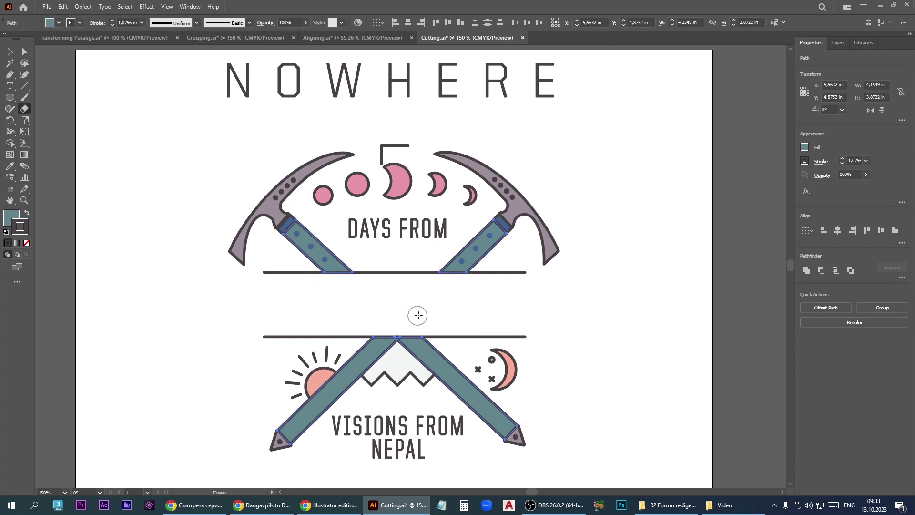
{"action": "key", "text": "v"}
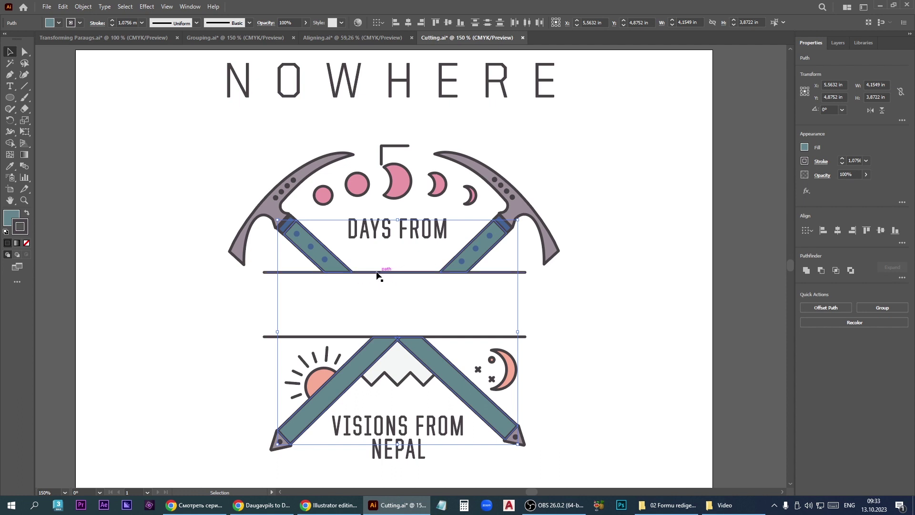
Move the upper horizontal line slightly below the handles and use Scissors to remove its middle section between the handles' inner corners.
{"action": "left_click", "coordinate": [359, 273]}
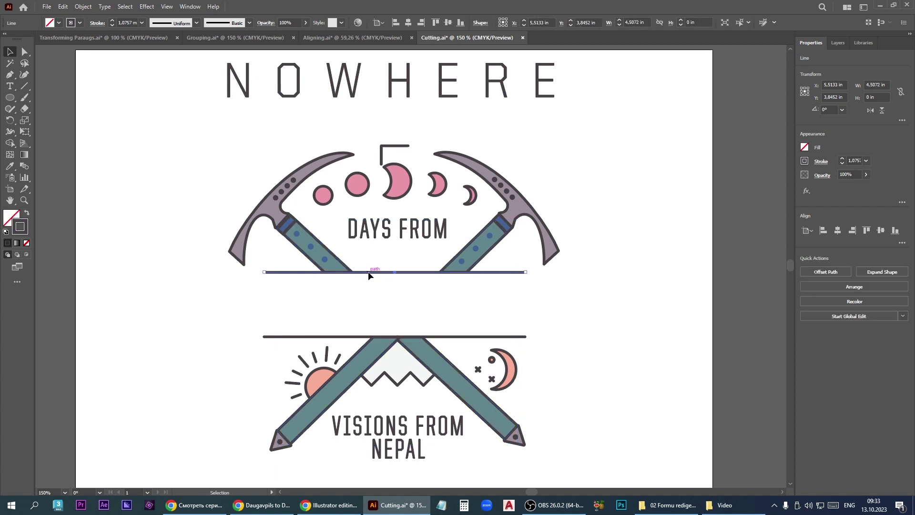
{"action": "left_click_drag", "start_coordinate": [368, 272], "coordinate": [367, 279]}
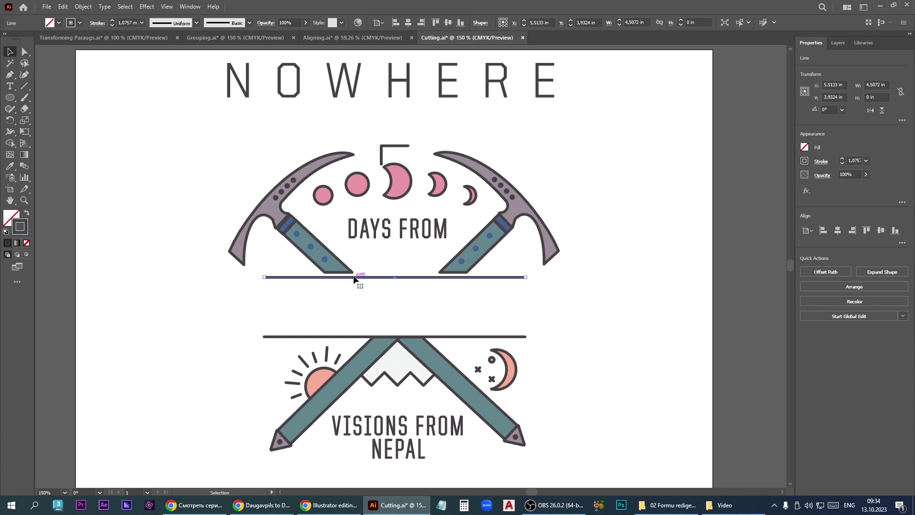
{"action": "left_click_drag", "start_coordinate": [25, 108], "coordinate": [61, 123]}
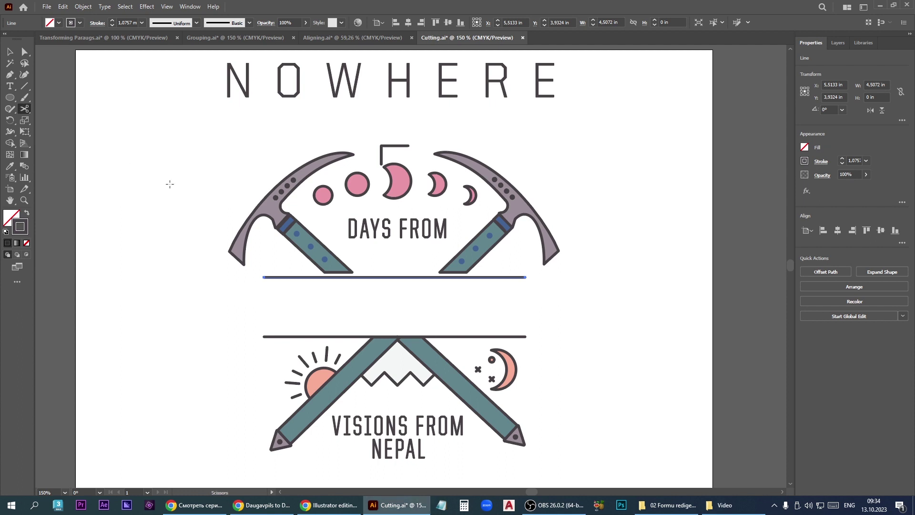
{"action": "left_click", "coordinate": [353, 277]}
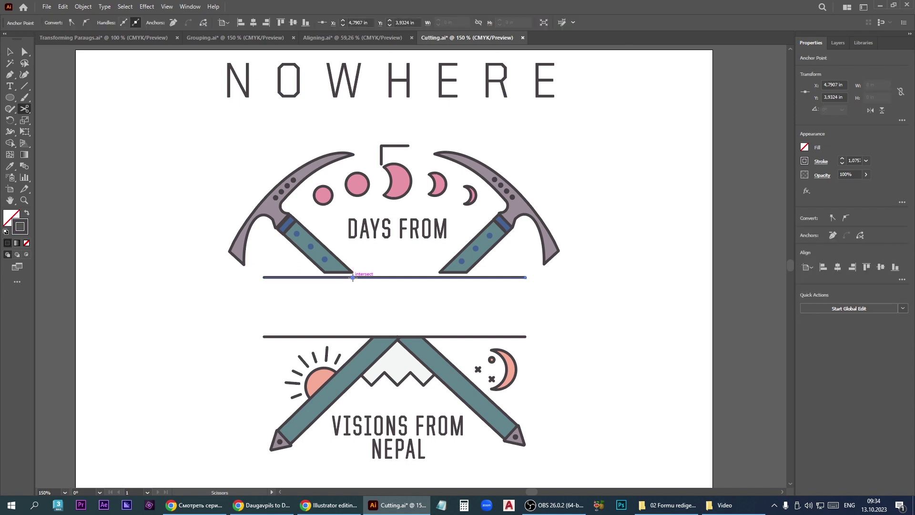
{"action": "left_click", "coordinate": [440, 277]}
{"action": "key", "text": "v"}
{"action": "left_click", "coordinate": [408, 277]}
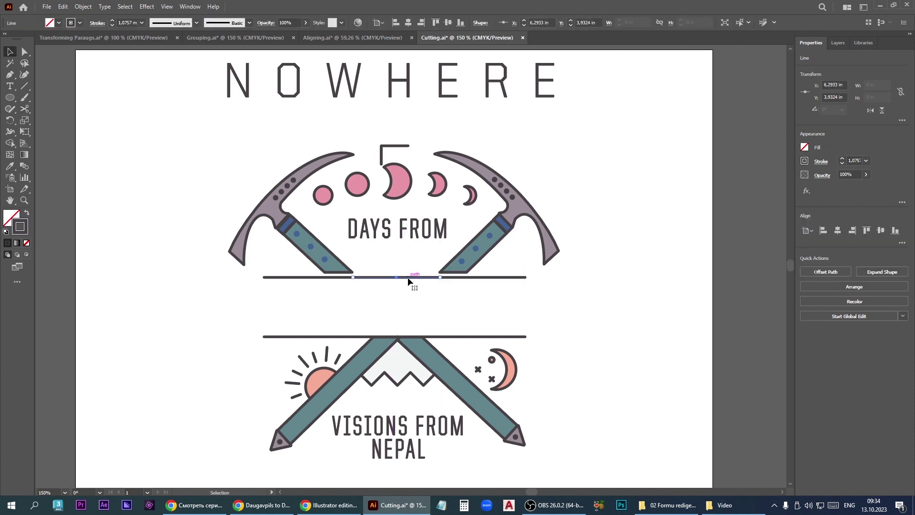
{"action": "key", "text": "Delete"}
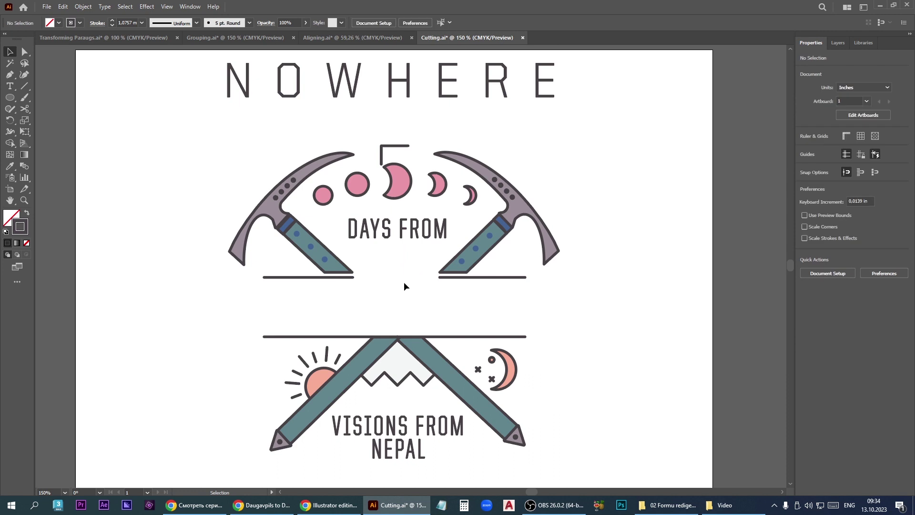
Move both remaining upper line segments up flush with the handle ends, and place the NOWHERE lettering between the two horizontal lines.
{"action": "left_click", "coordinate": [469, 278]}
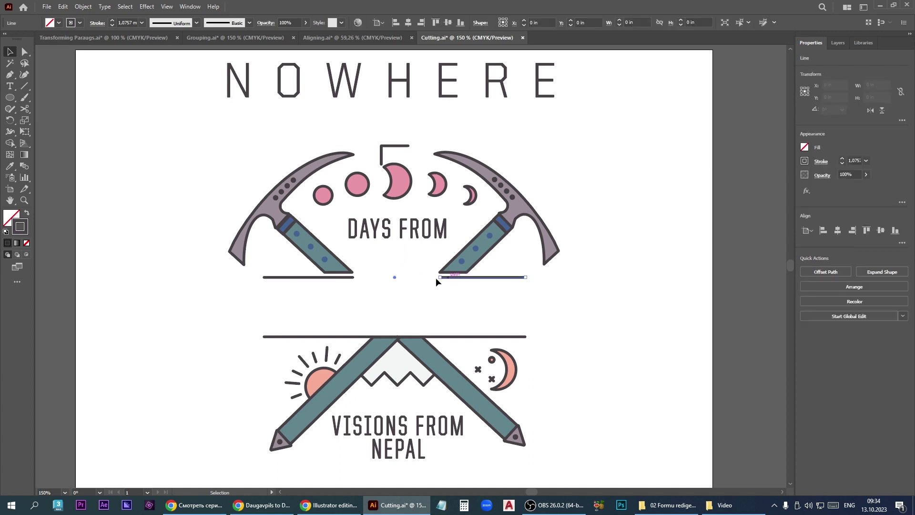
{"action": "left_click", "coordinate": [340, 280], "text": "shift"}
{"action": "mouse_move", "coordinate": [340, 282]}
{"action": "left_mouse_down"}
{"action": "mouse_move", "coordinate": [541, 271]}
{"action": "mouse_move", "coordinate": [365, 278]}
{"action": "mouse_move", "coordinate": [539, 306]}
{"action": "mouse_move", "coordinate": [342, 282]}
{"action": "left_mouse_up"}
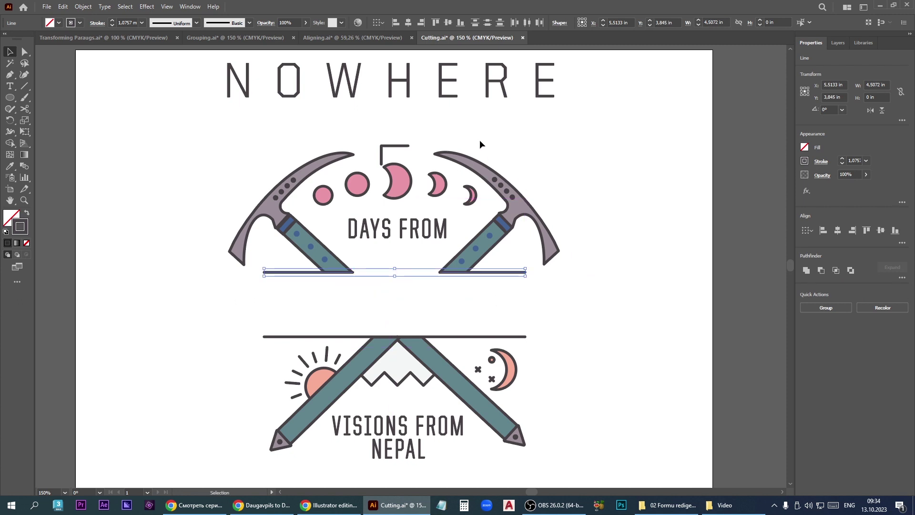
{"action": "left_click_drag", "start_coordinate": [408, 92], "coordinate": [397, 313]}
{"action": "left_click", "coordinate": [633, 316]}
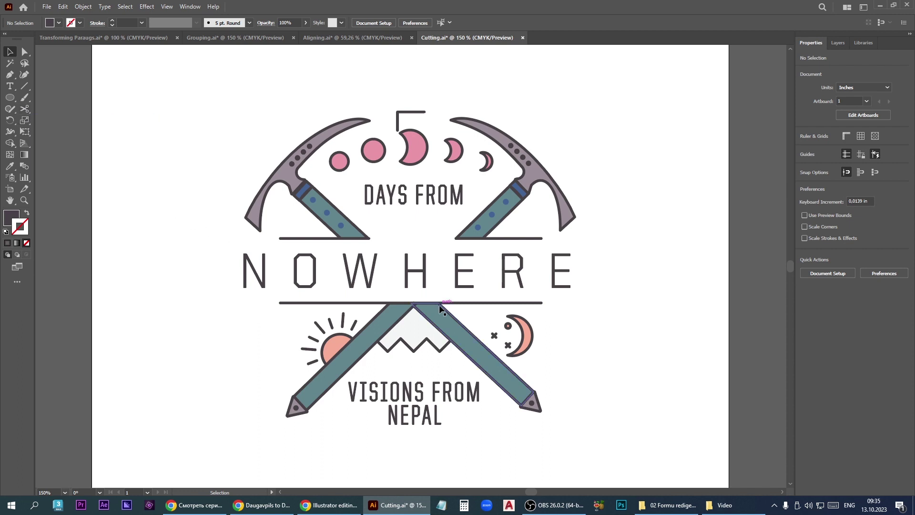
{"action": "mouse_move", "coordinate": [554, 507]}
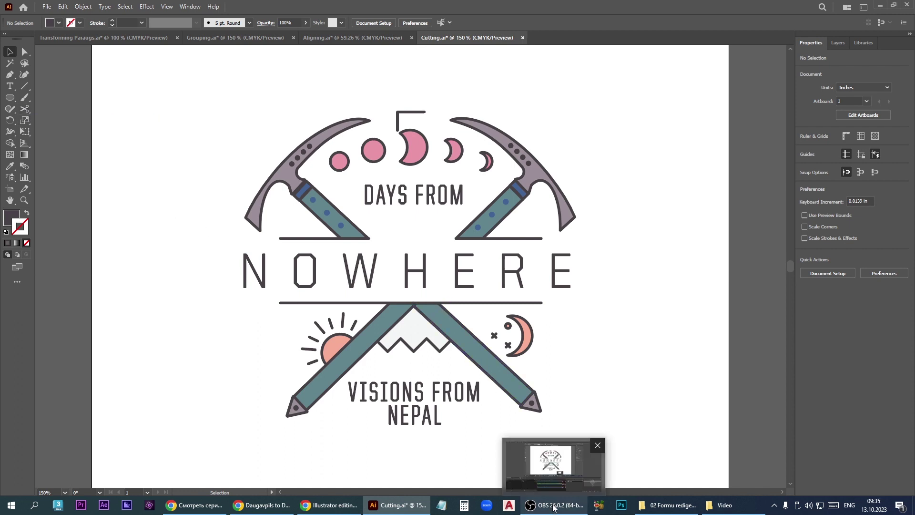
{"action": "left_click", "coordinate": [553, 506]}
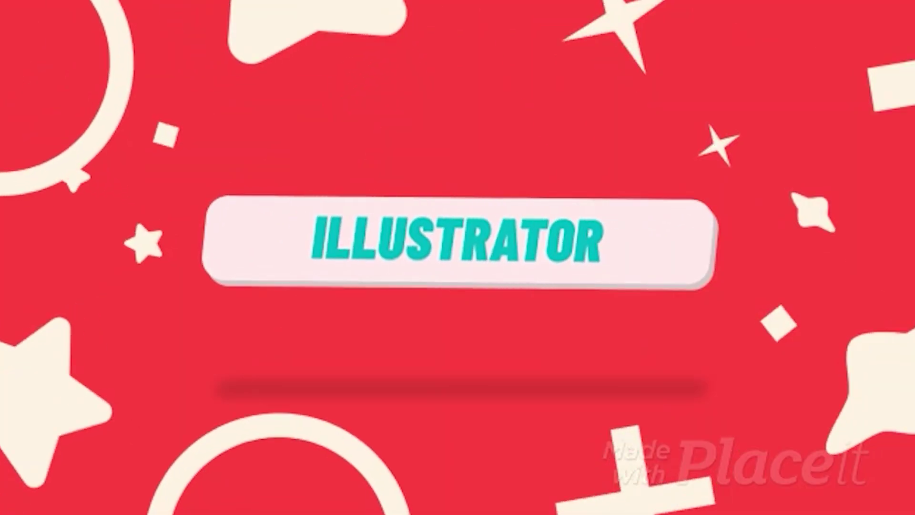